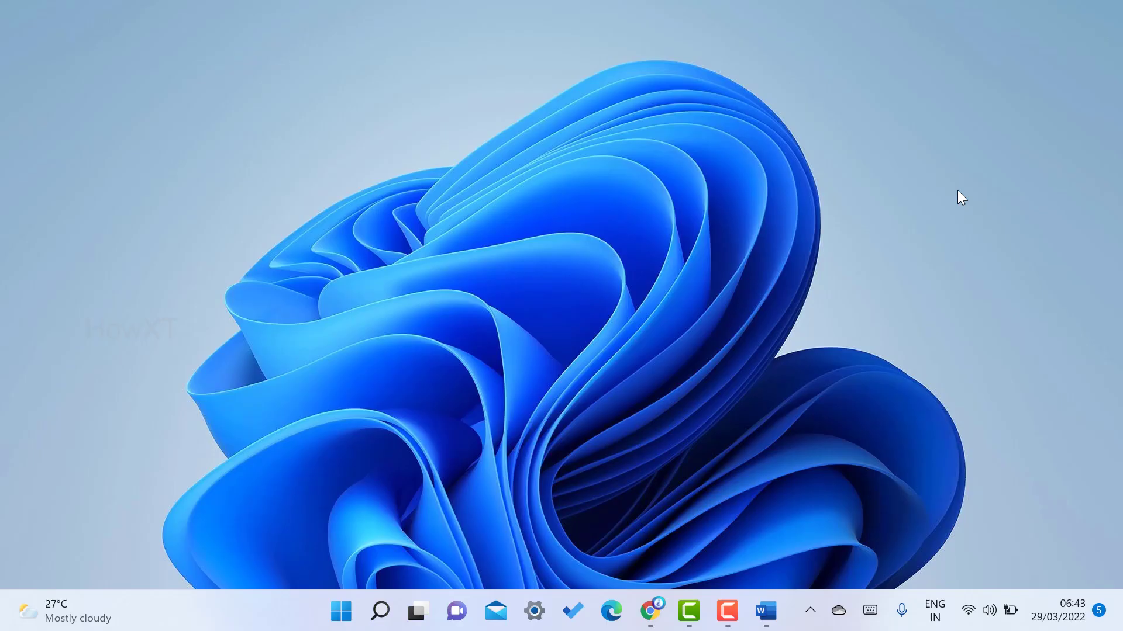
Bring the file-sample_100kB (2) document to the front and scroll to the laptop image and back to the top.
left_click(766, 611)
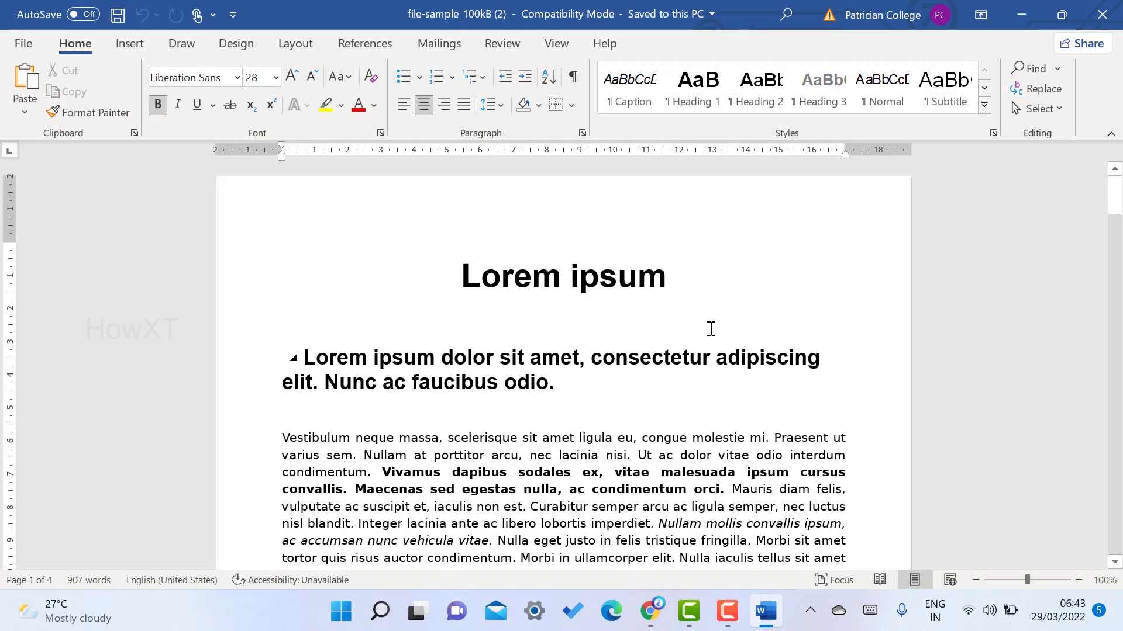
scroll(710, 328, "down", 15)
scroll(712, 326, "down", 7)
scroll(712, 326, "up", 4)
scroll(713, 326, "down", 8)
scroll(713, 327, "down", 12)
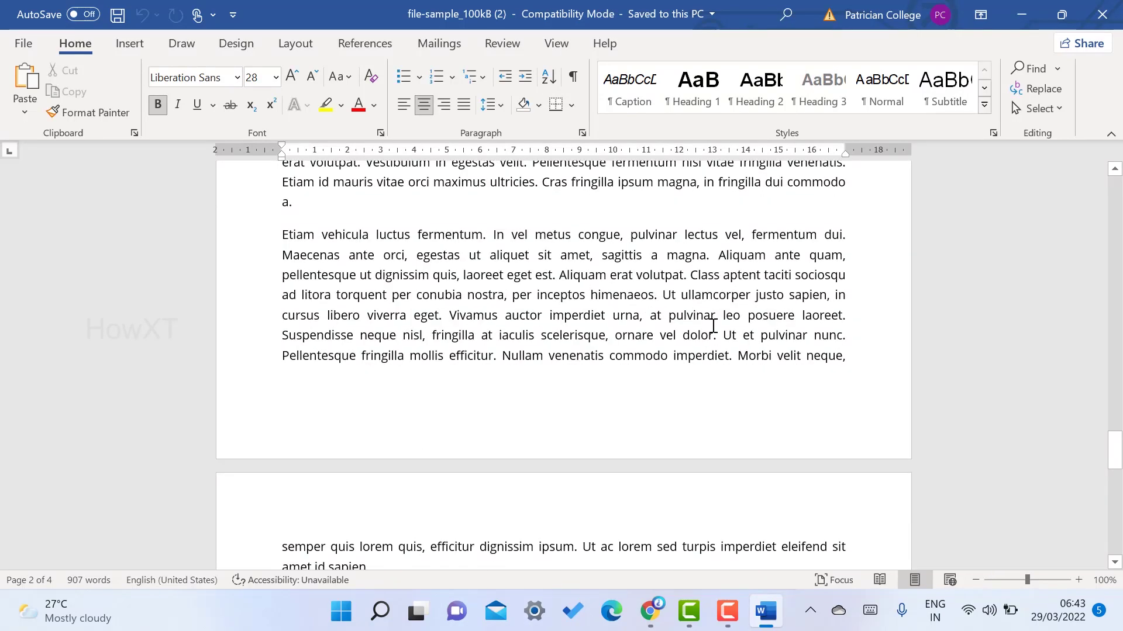
scroll(713, 326, "down", 10)
scroll(713, 326, "up", 15)
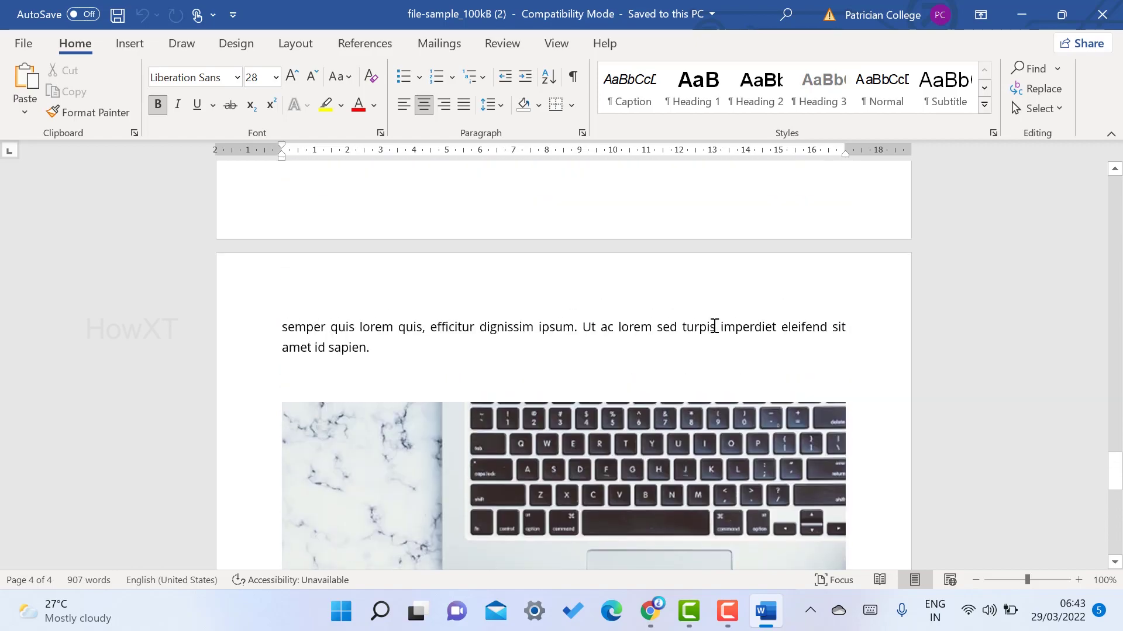
scroll(714, 325, "up", 20)
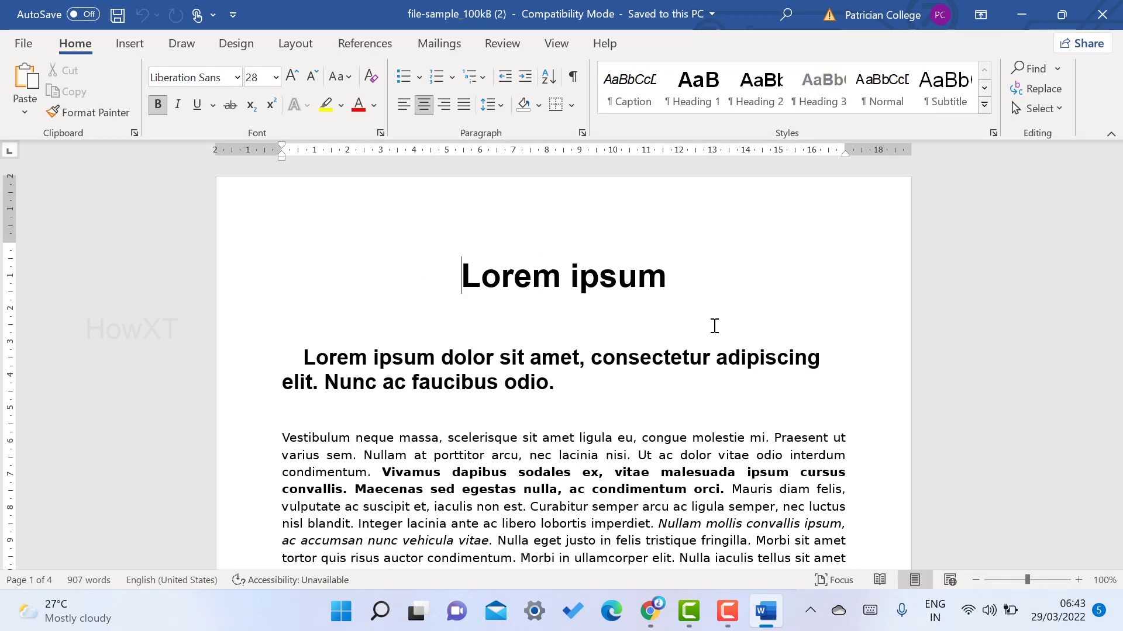
Open the Save As browse dialog in the Downloads folder.
left_click(24, 47)
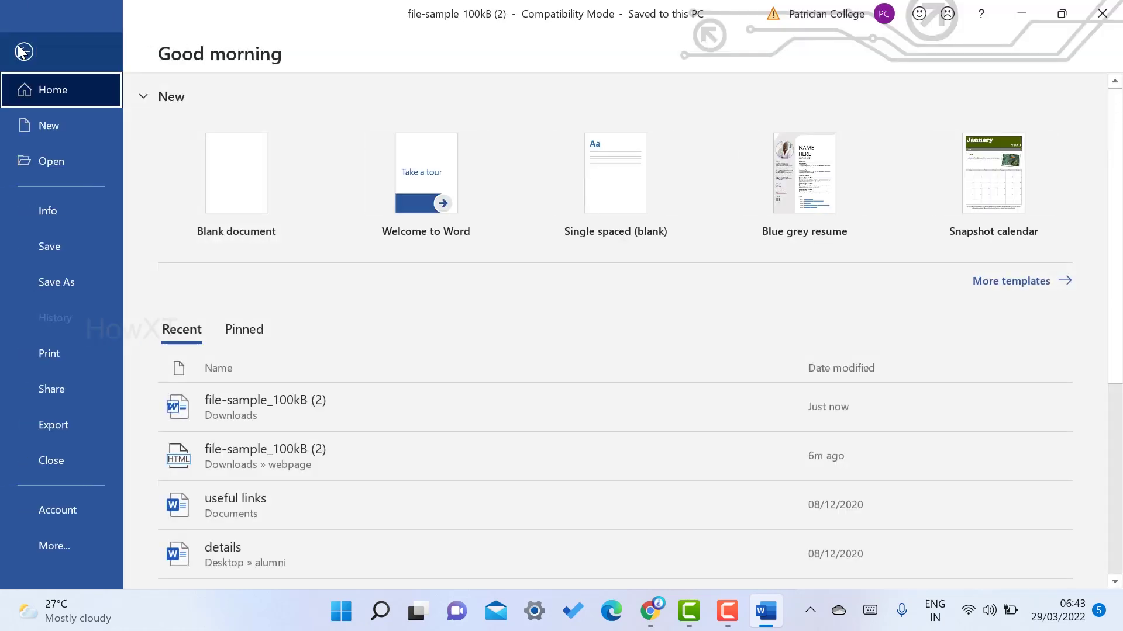
left_click(53, 280)
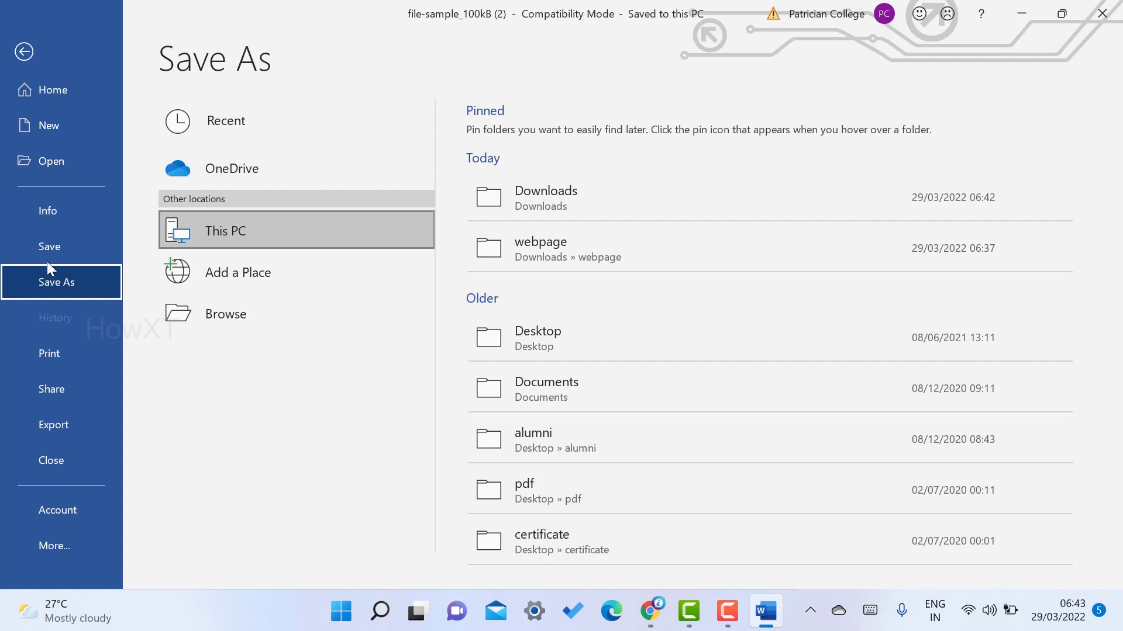
left_click(212, 323)
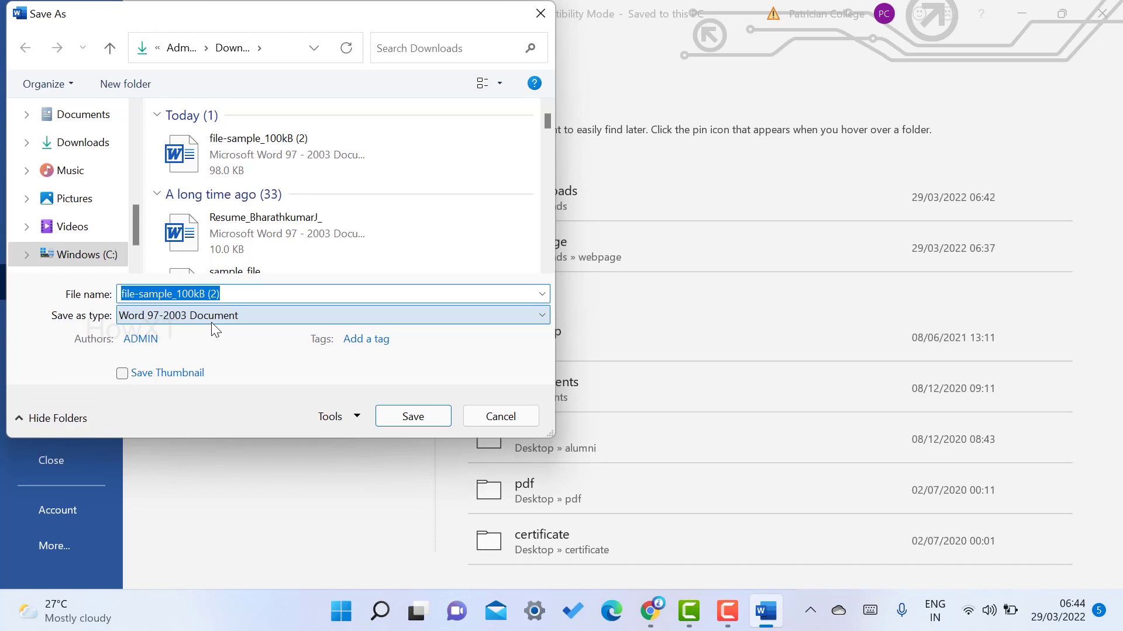
left_click(104, 142)
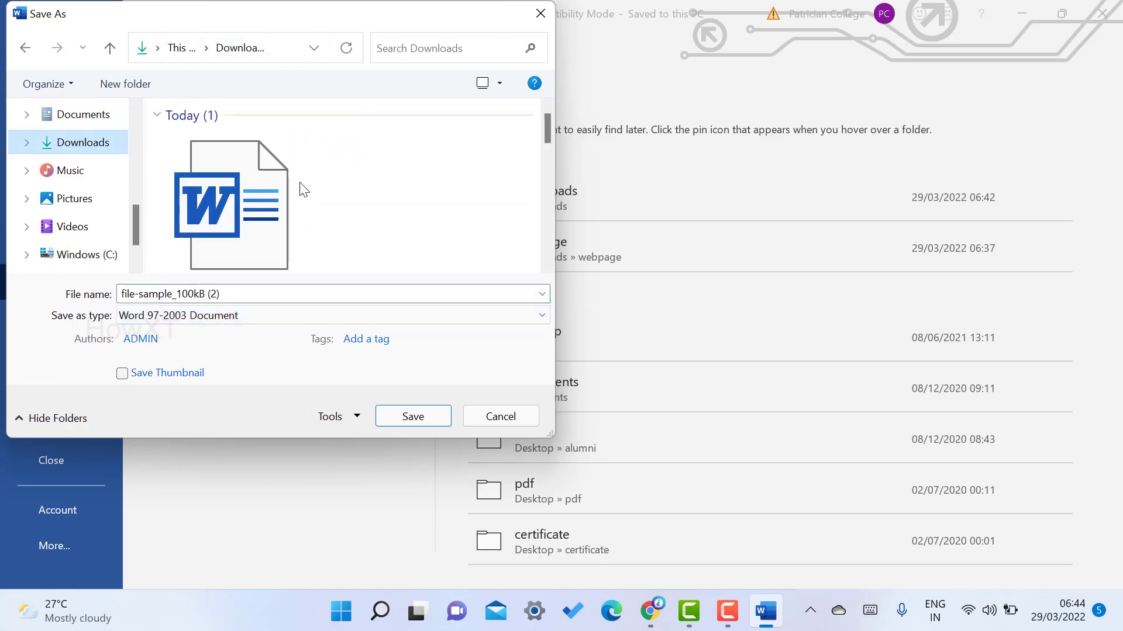
Create a new folder named webpage in Downloads and open it.
right_click(389, 154)
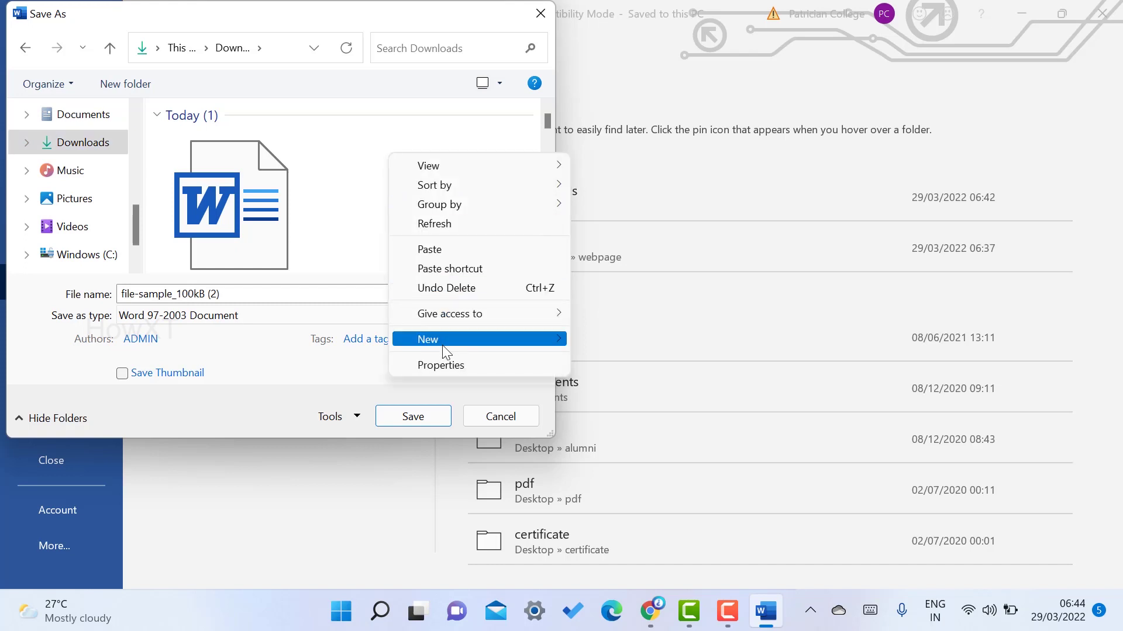
left_click(603, 339)
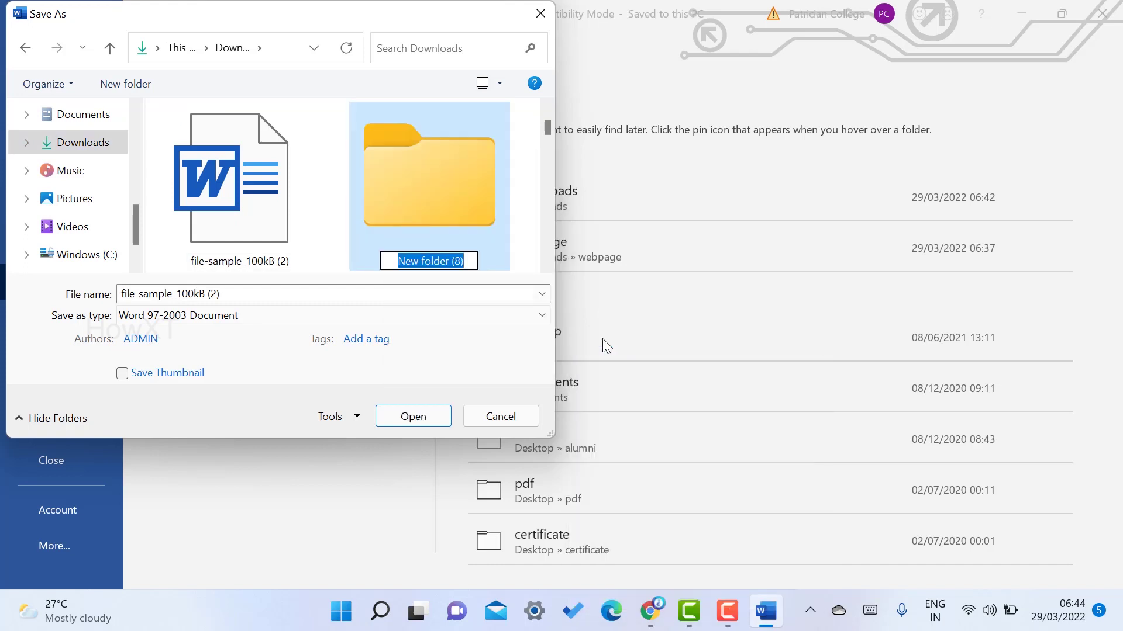
type("web")
key("BackSpace")
type("bpage")
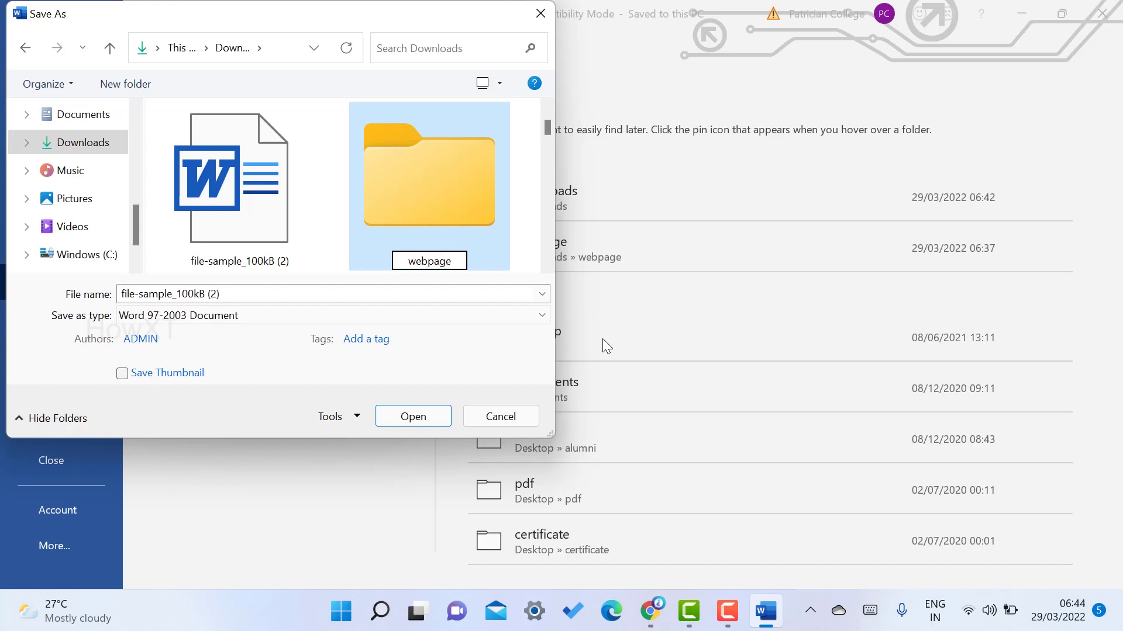
key("Return")
key("Return")
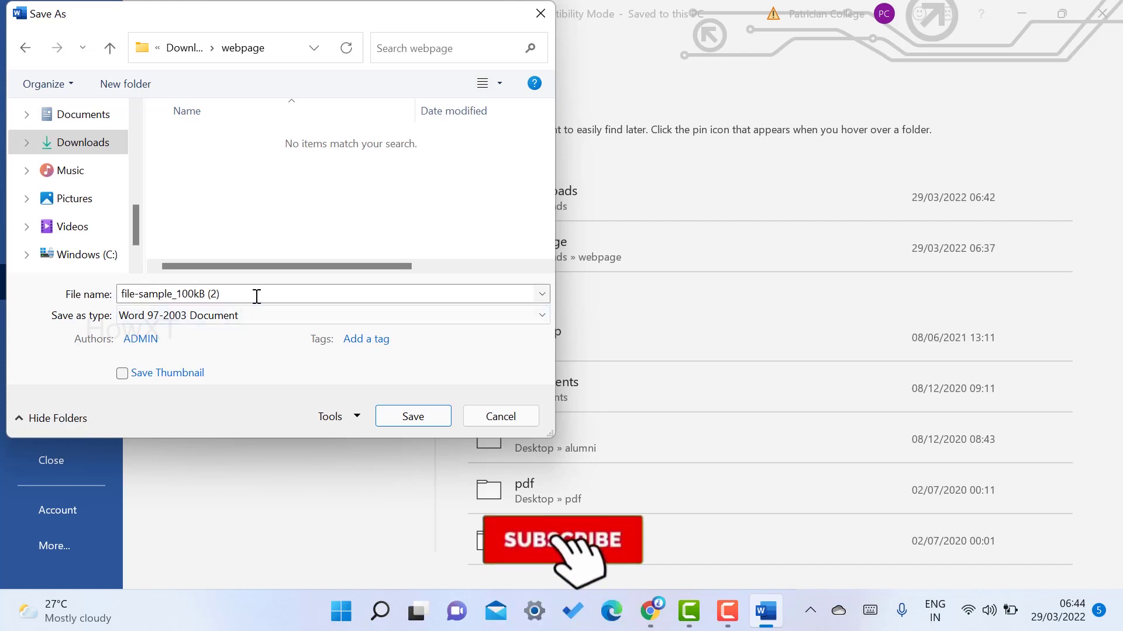
Replace the file name with mywebpage and show the Save as type list.
key("ctrl+a")
type("we")
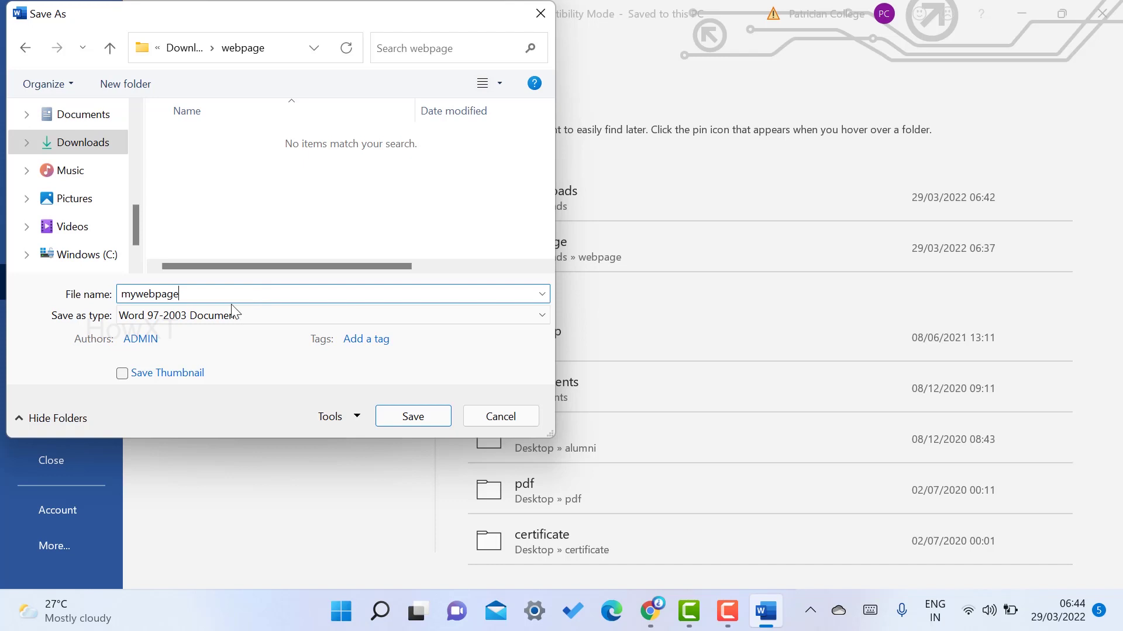
left_click(147, 319)
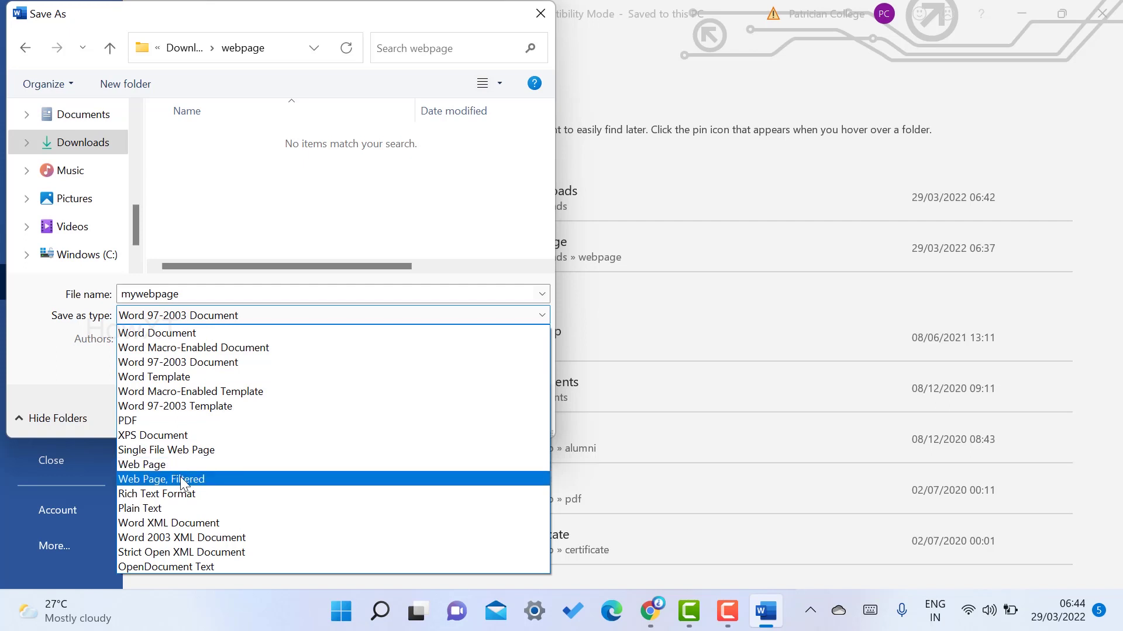
Save as a Web Page with page title howxt, continuing past the Compatibility Checker.
left_click(144, 468)
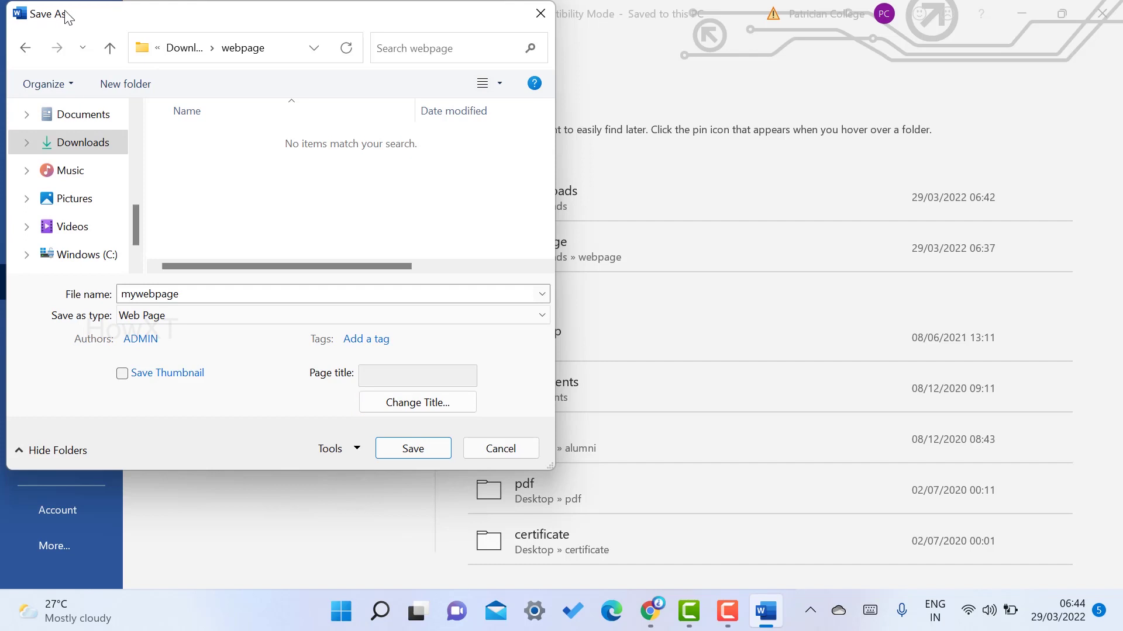
left_click(433, 405)
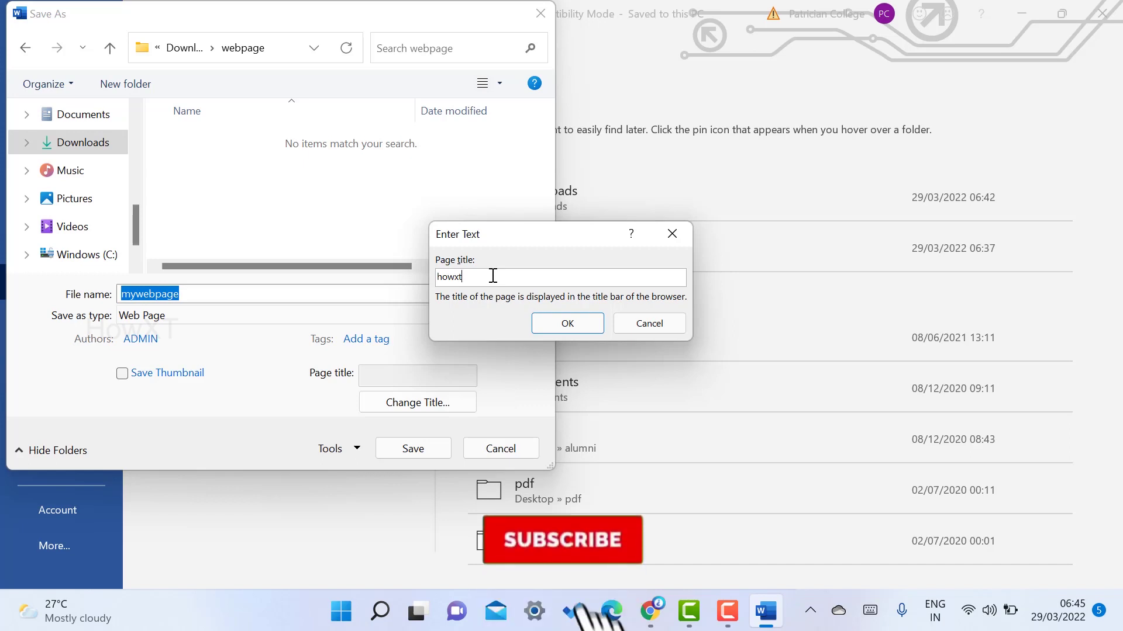
left_click(564, 322)
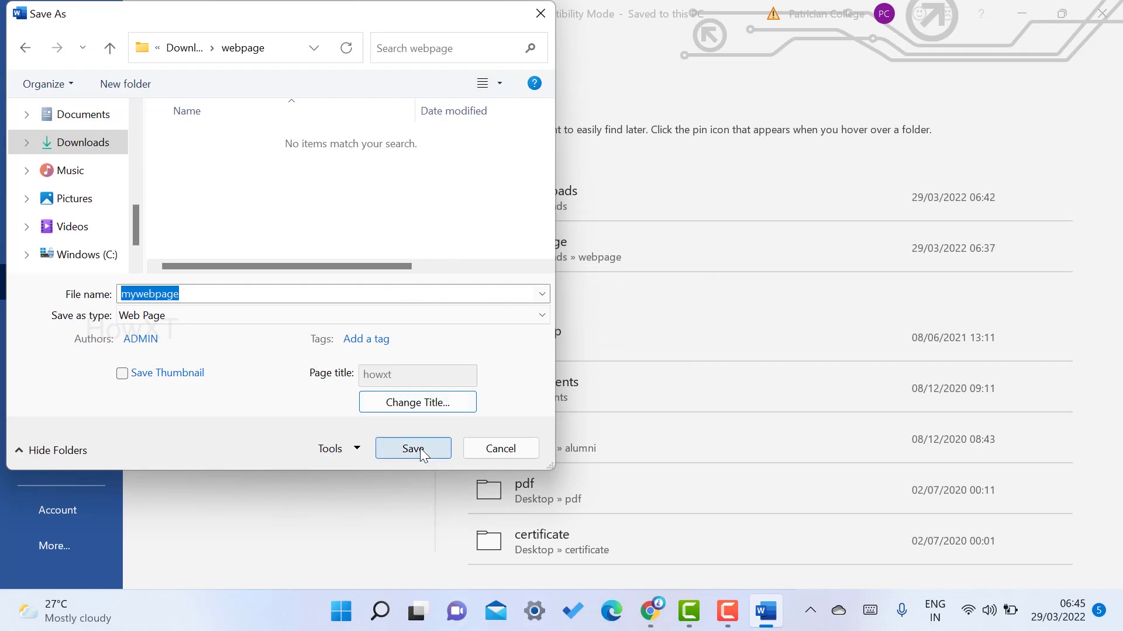
left_click(414, 449)
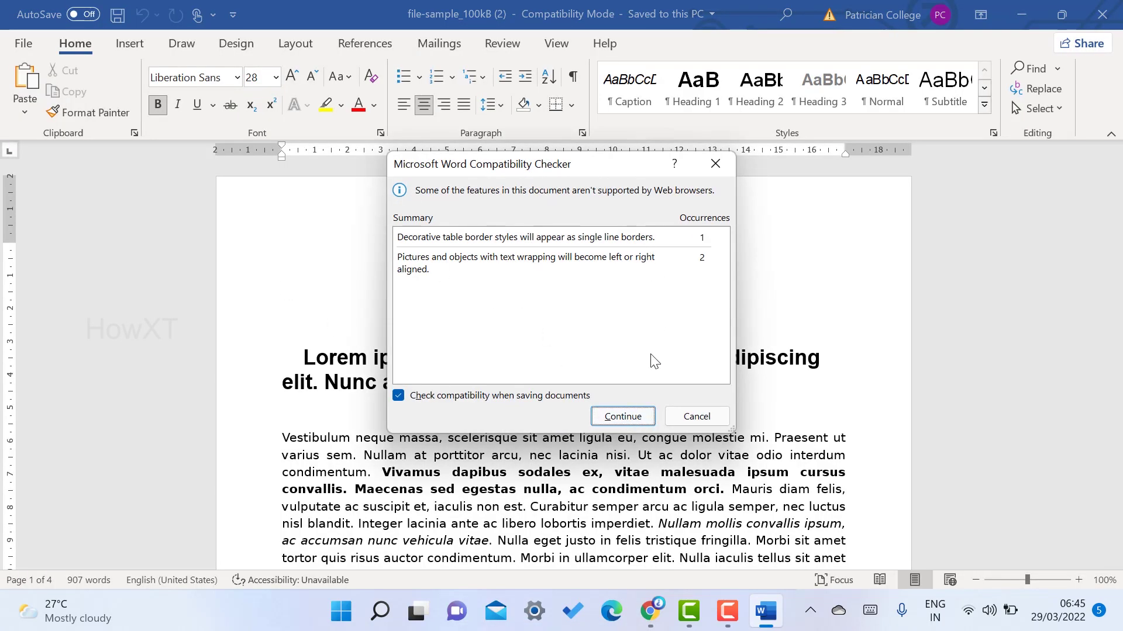
left_click(622, 416)
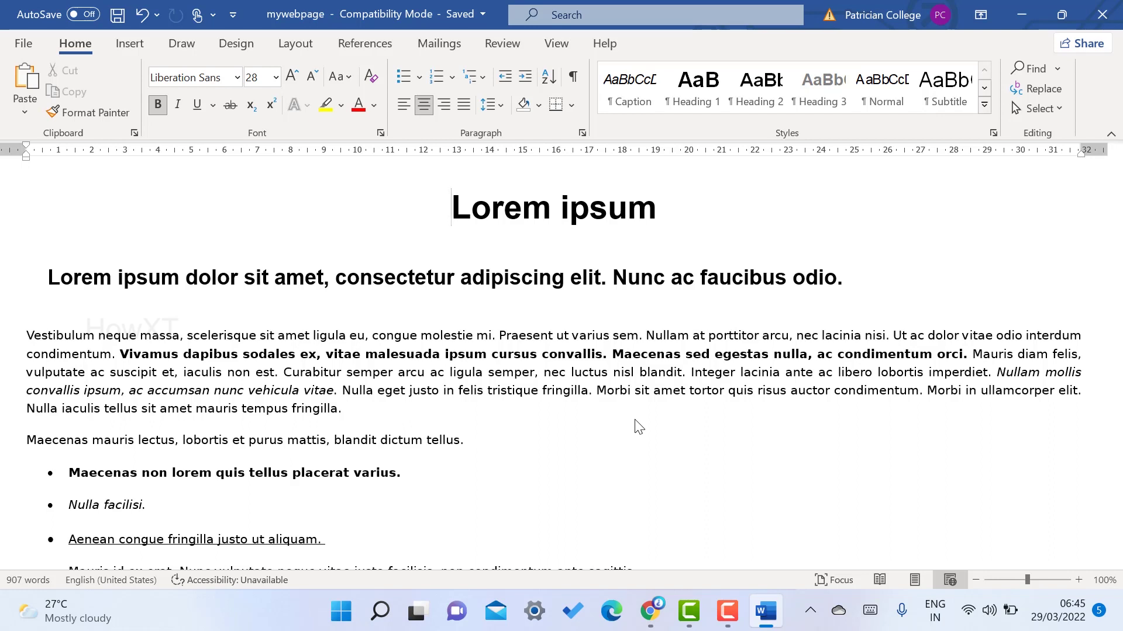
Open mywebpage.htm from Downloads\webpage in Chrome via File Explorer.
mouse_move(390, 594)
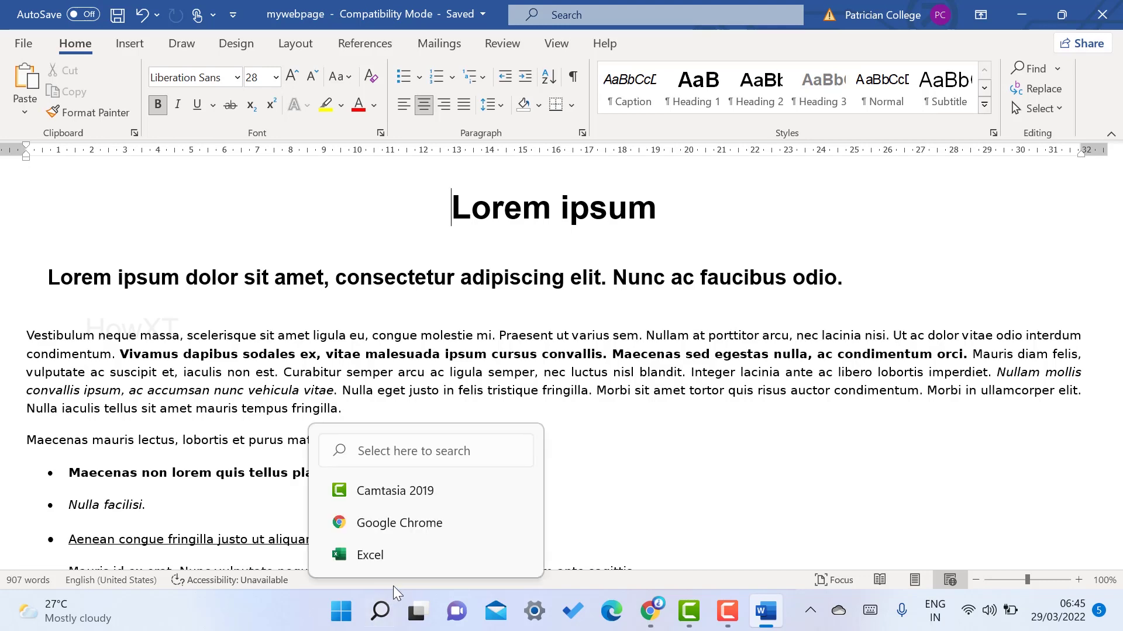
key("super+e")
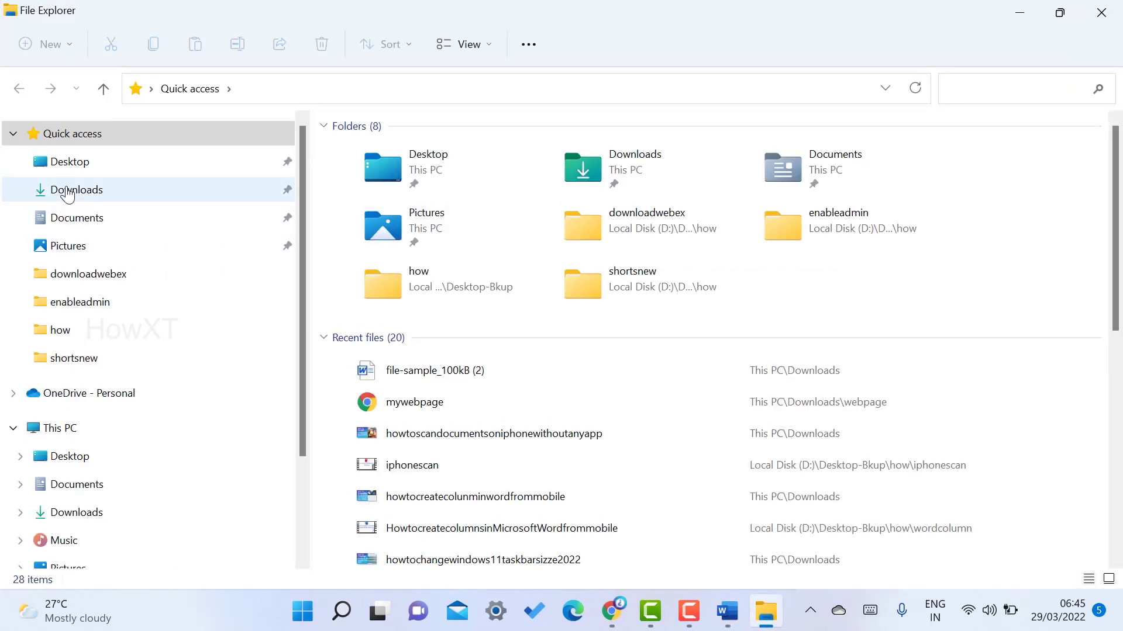
left_click(66, 191)
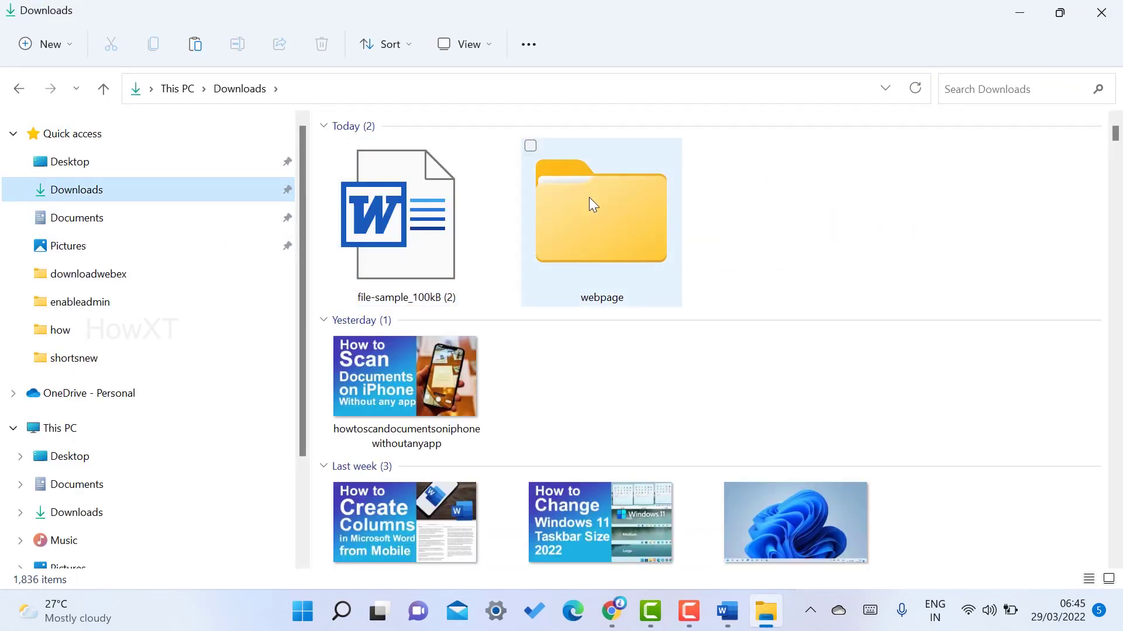
double_click(585, 228)
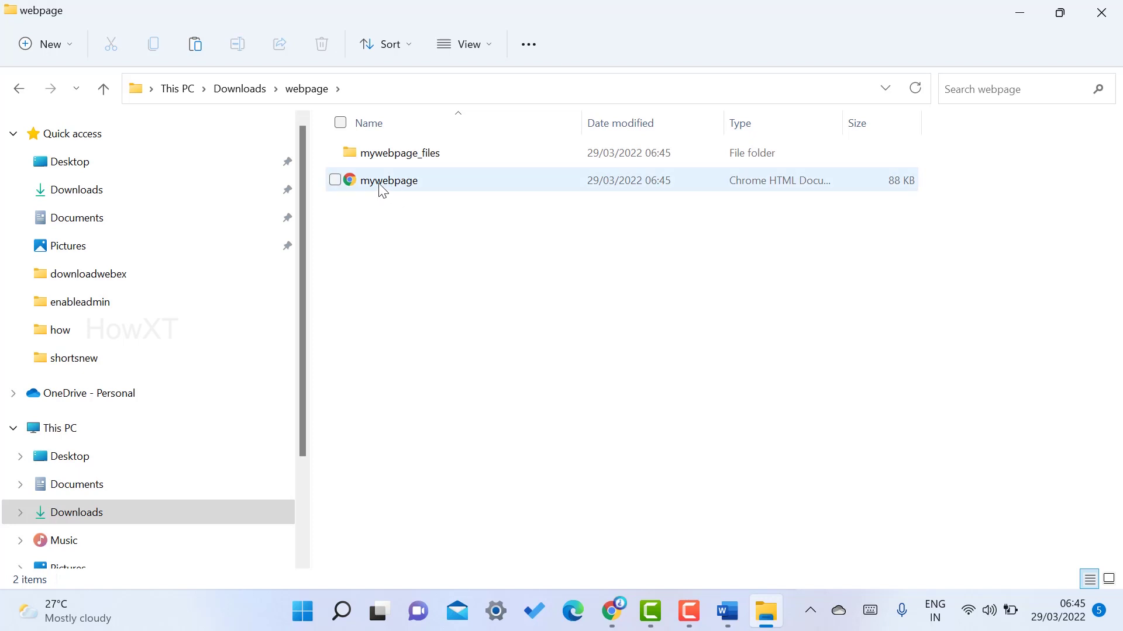
double_click(398, 156)
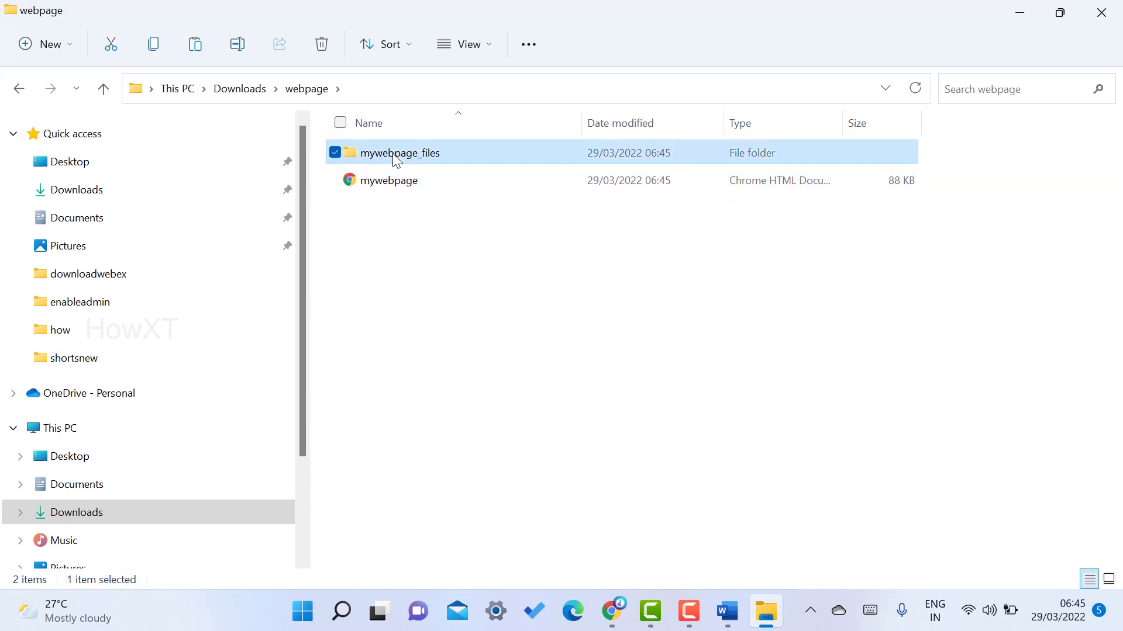
left_click(19, 89)
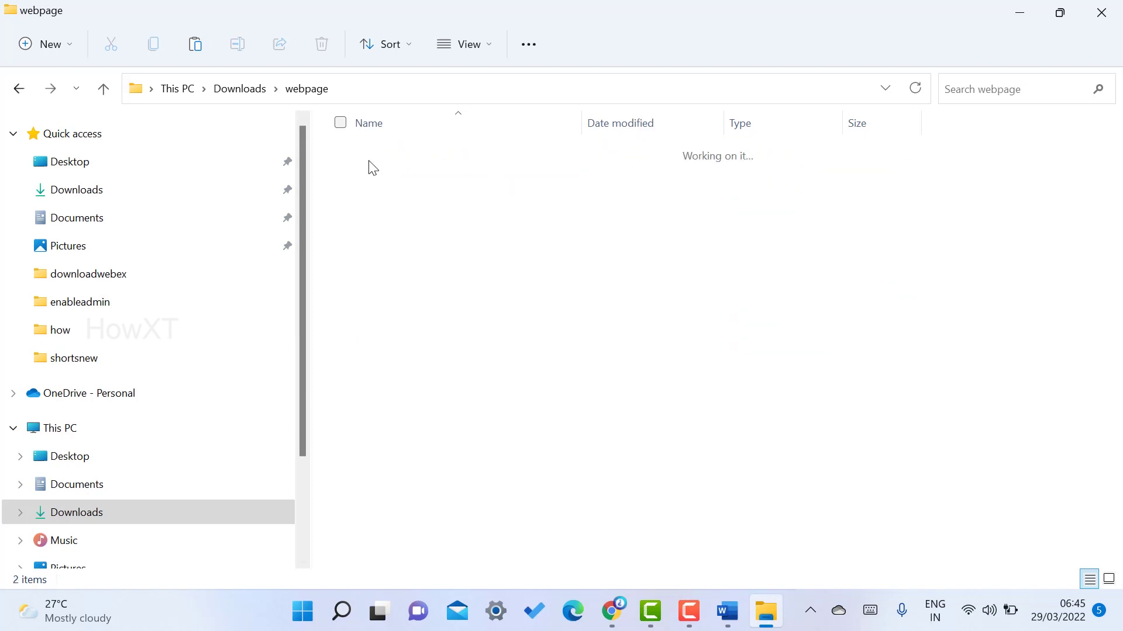
double_click(377, 185)
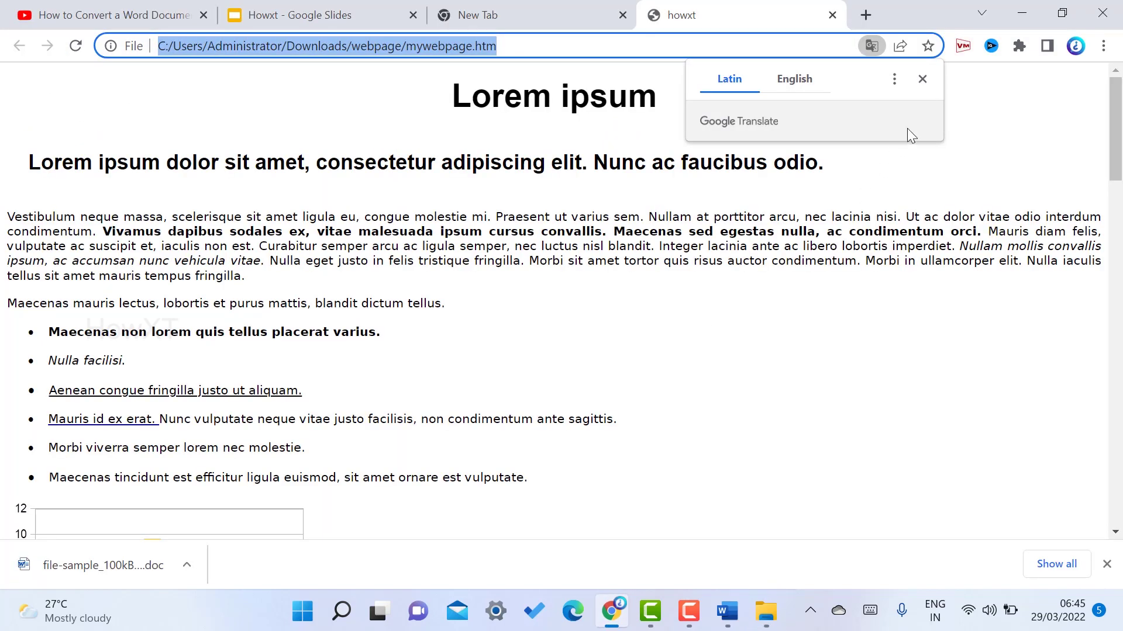
Dismiss the Translate offer and review the page's text, table and laptop image.
left_click(922, 79)
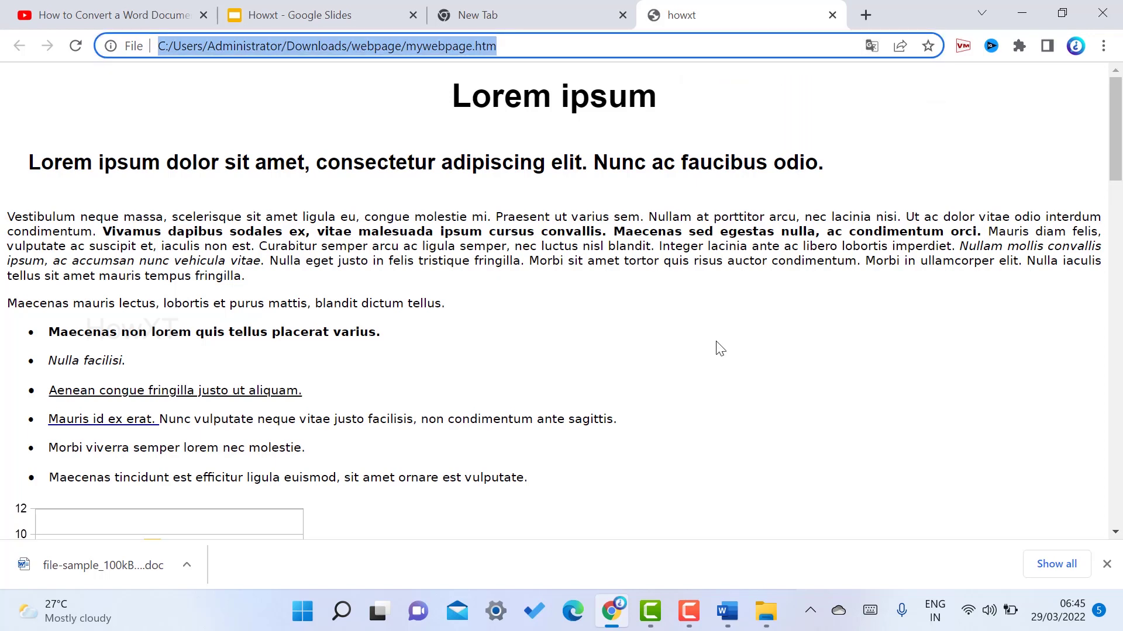
left_click_drag(135, 217, 126, 364)
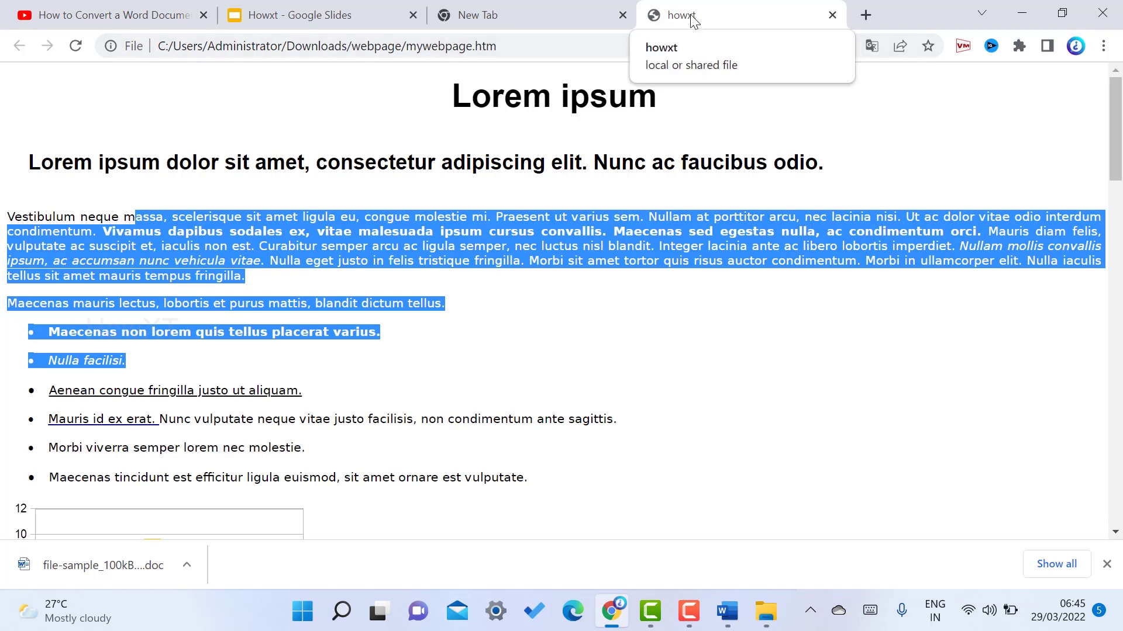
left_click(424, 303)
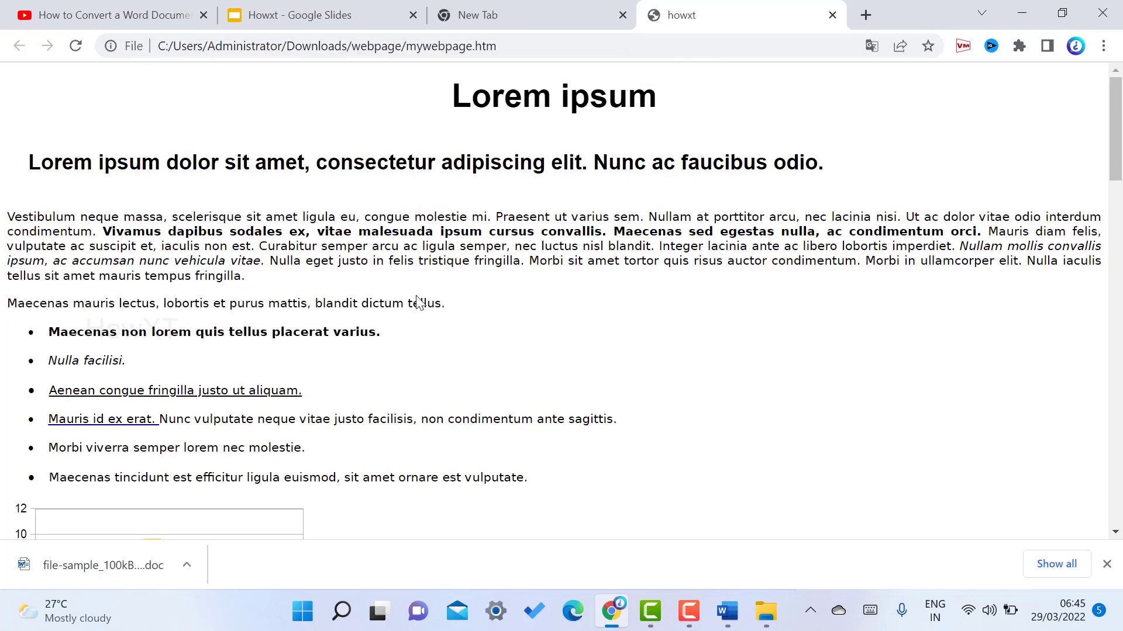
scroll(419, 302, "down", 5)
scroll(372, 296, "down", 10)
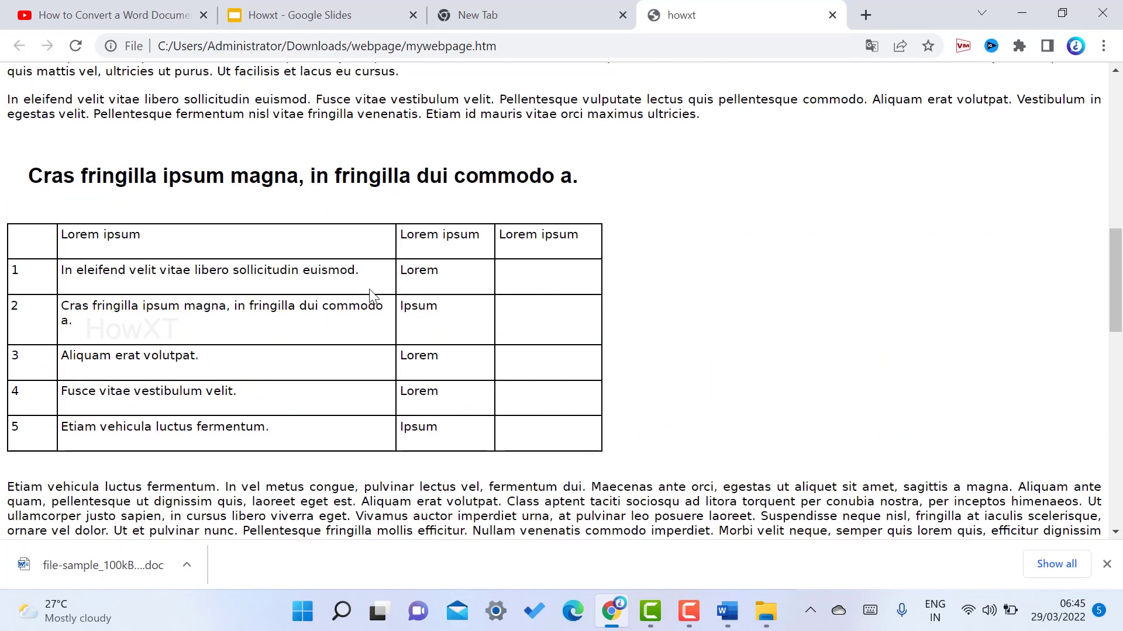
scroll(373, 296, "down", 10)
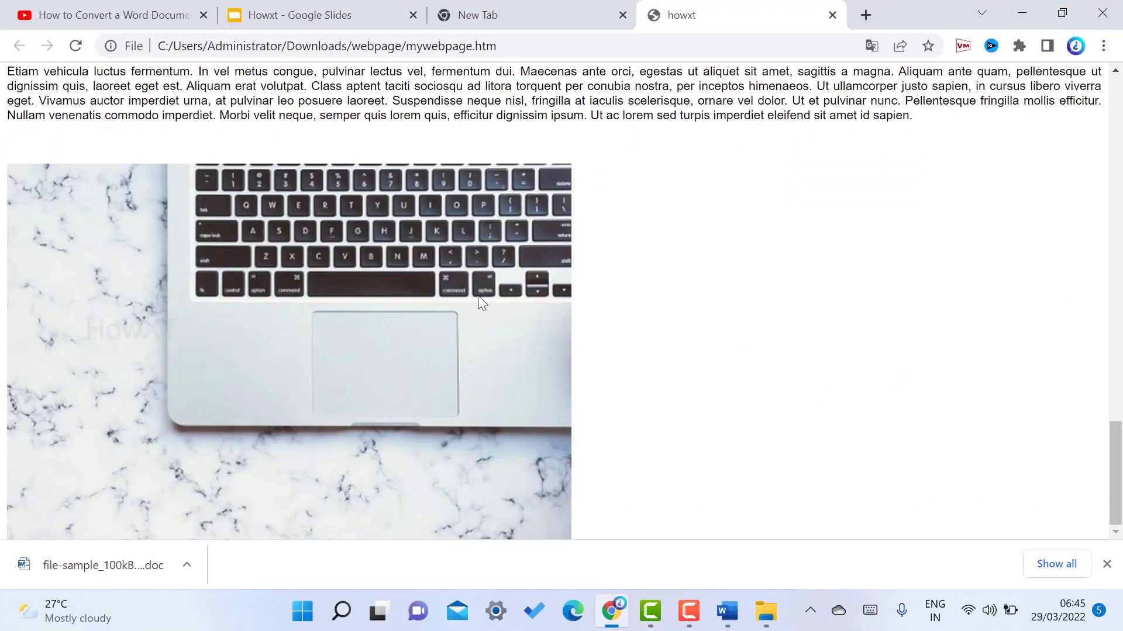
scroll(479, 296, "up", 20)
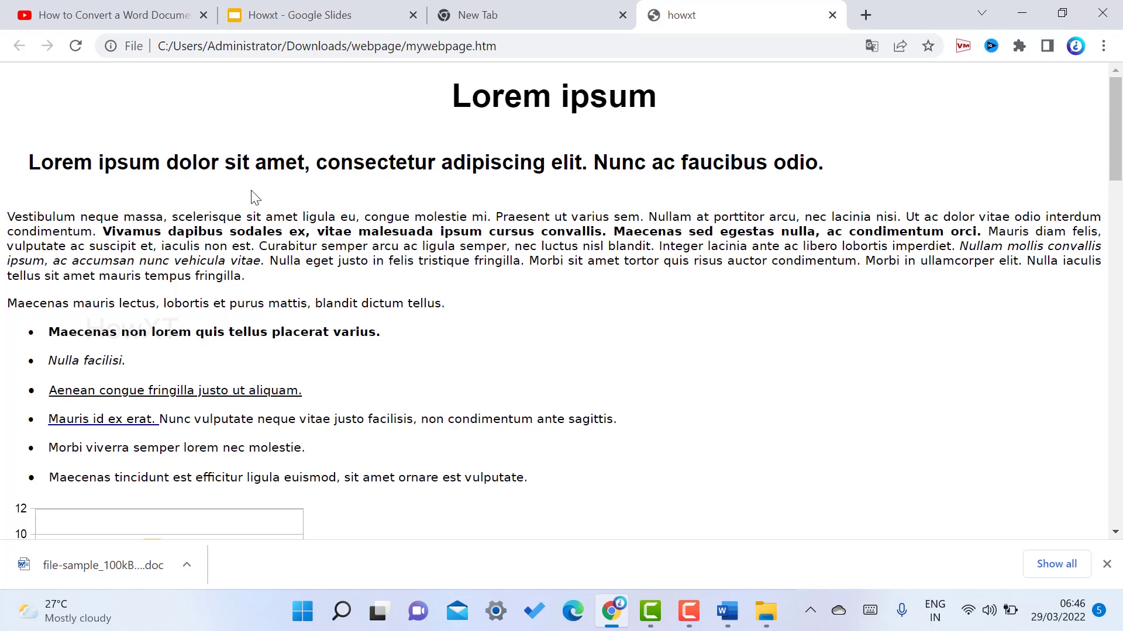
View the page's HTML source in a new mywebpage.htm tab and scroll through it.
right_click(283, 146)
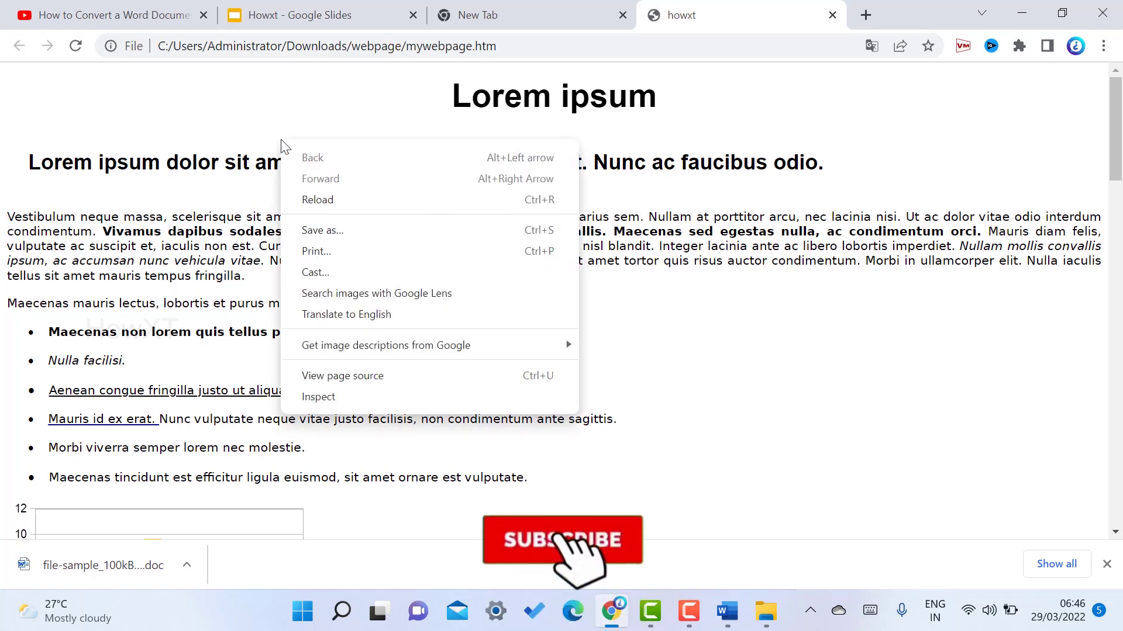
left_click(353, 380)
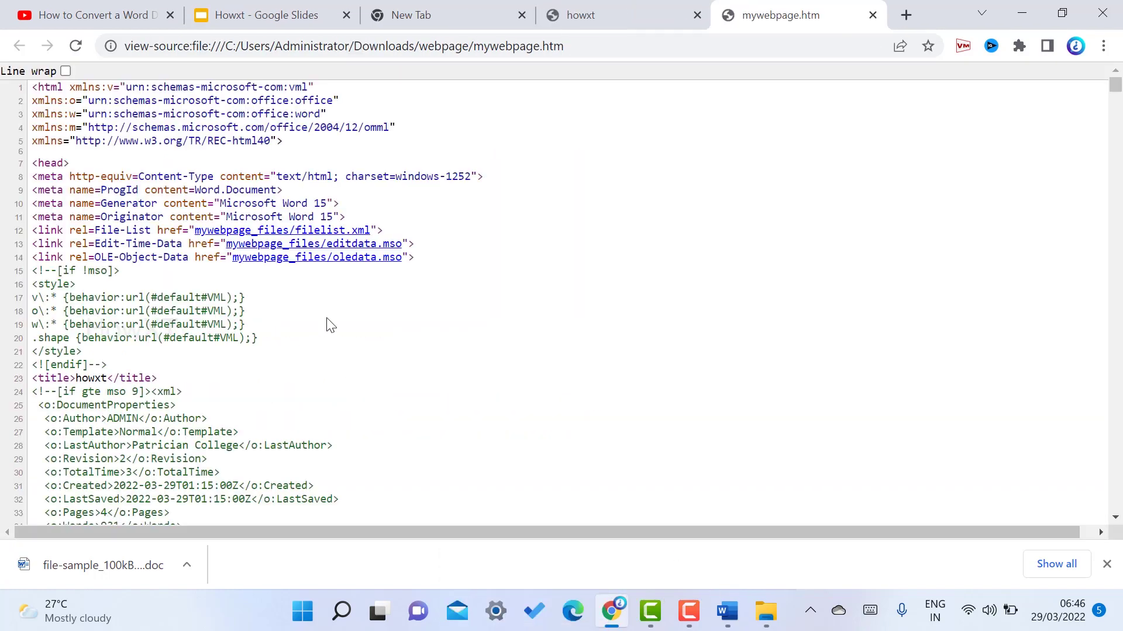
scroll(326, 324, "down", 18)
scroll(330, 325, "down", 20)
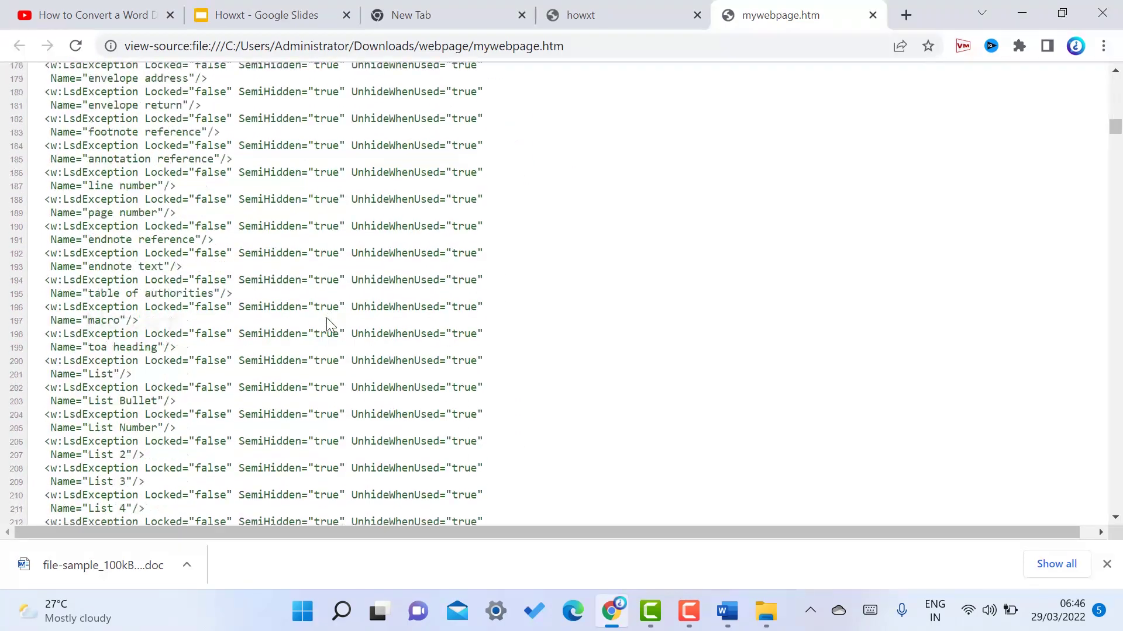
scroll(328, 323, "down", 14)
scroll(327, 324, "up", 9)
scroll(327, 323, "down", 20)
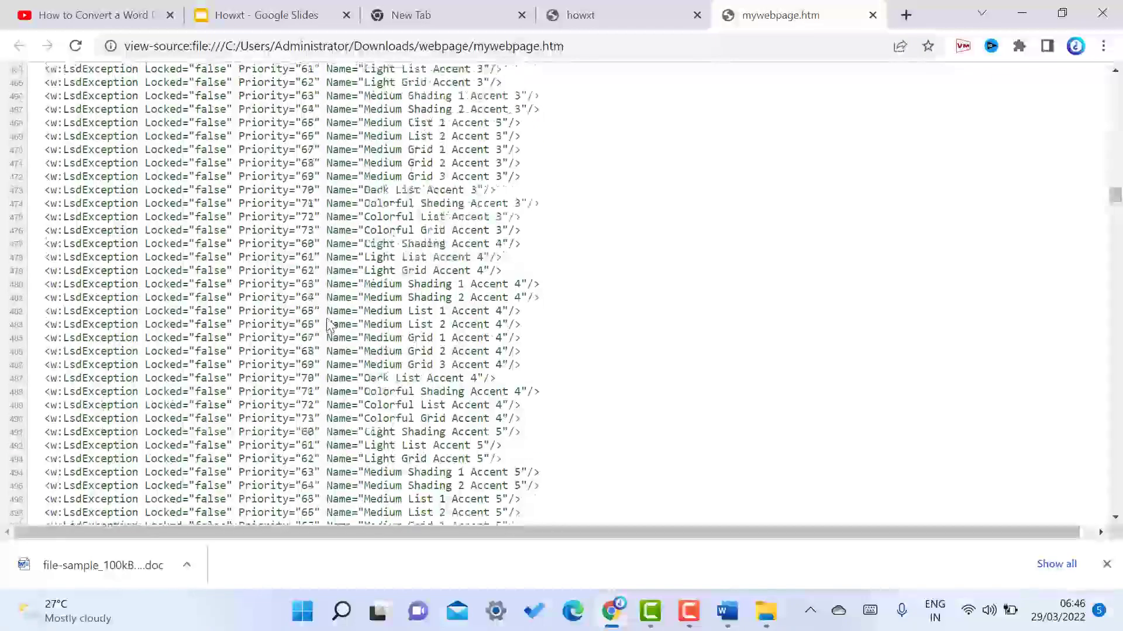
Return to the rendered howxt tab, then bring the Word document back to the front.
left_click(641, 7)
scroll(433, 223, "down", 2)
scroll(116, 244, "up", 2)
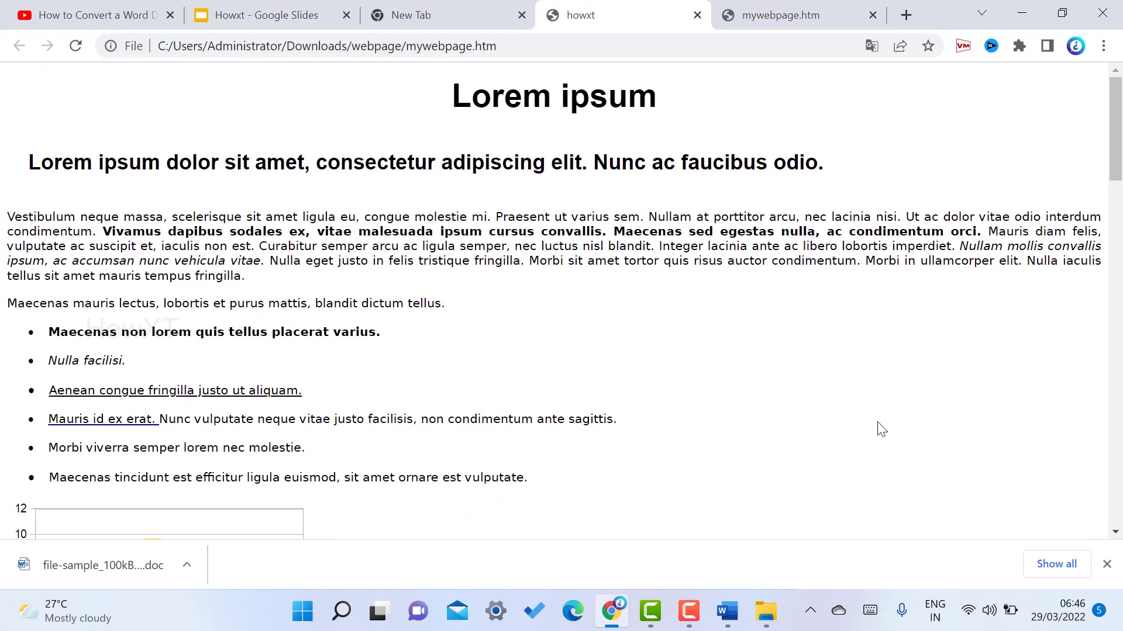
left_click(727, 611)
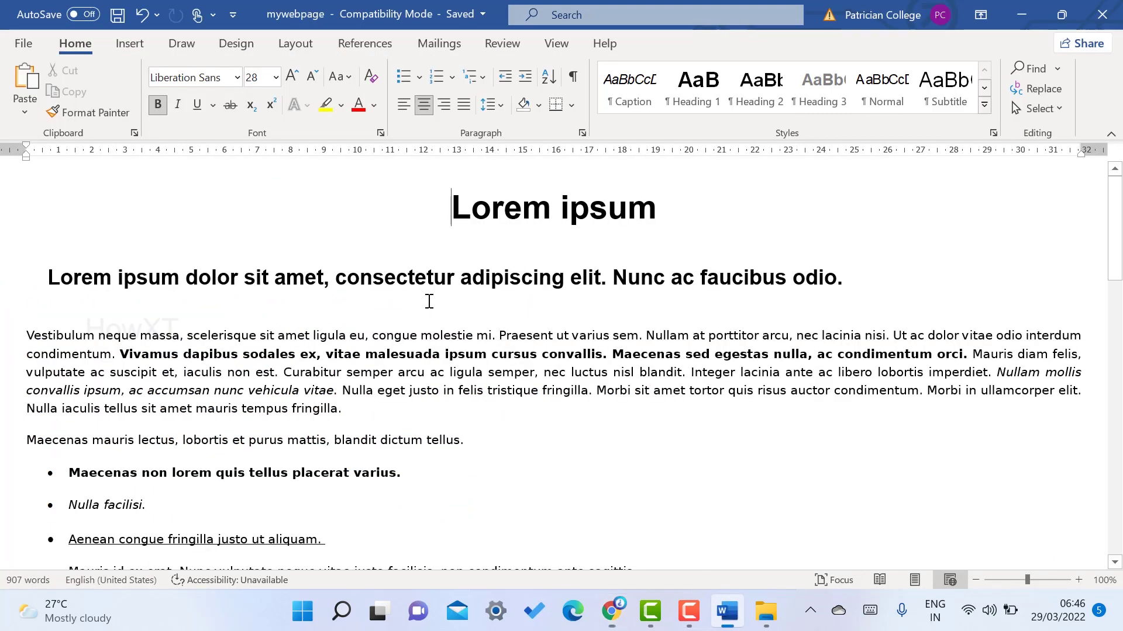
Add blank lines after the second heading and paste the How to Scan Documents on iPhone image from Downloads.
left_click(865, 283)
key("Return")
key("Return")
key("Return")
key("Return")
key("Return")
key("Return")
key("Return")
key("Return")
key("Return")
key("Return")
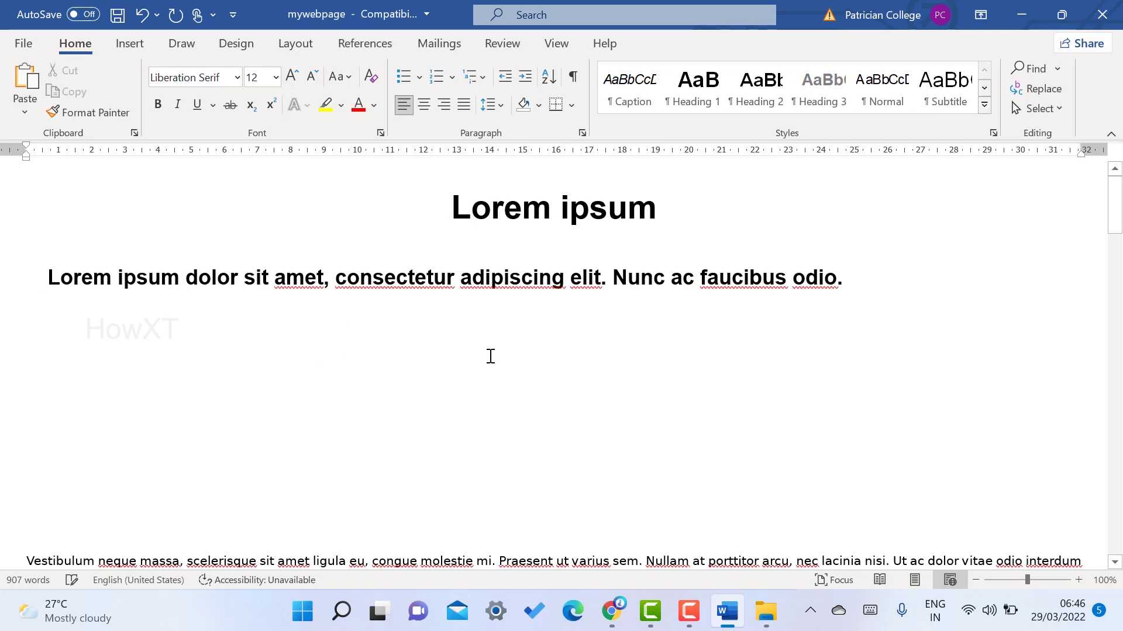
left_click(766, 611)
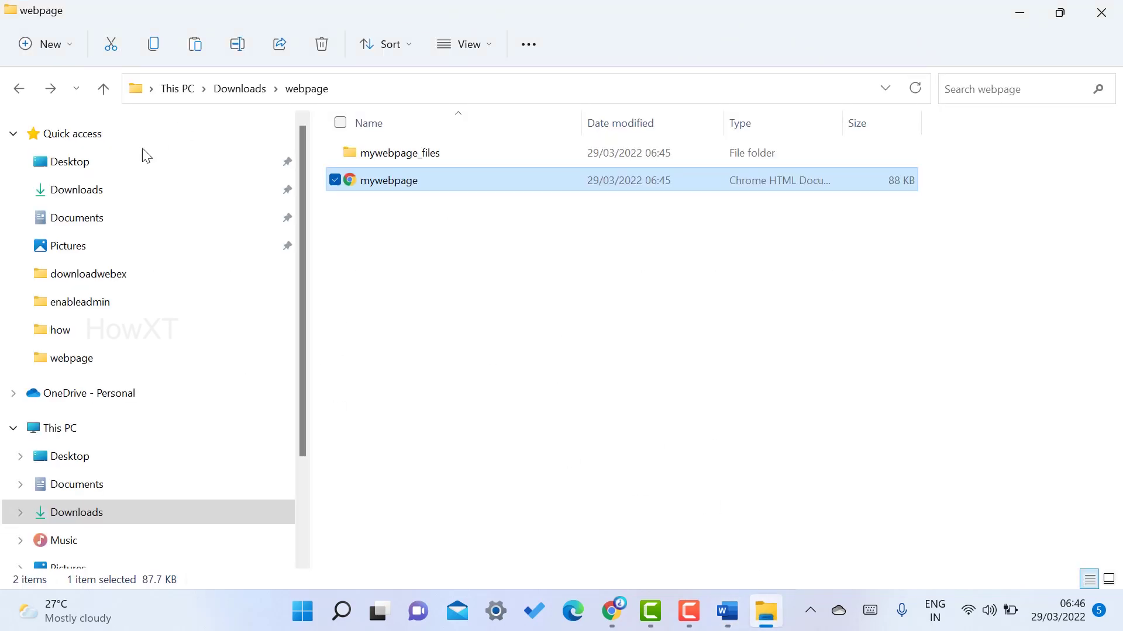
left_click(86, 190)
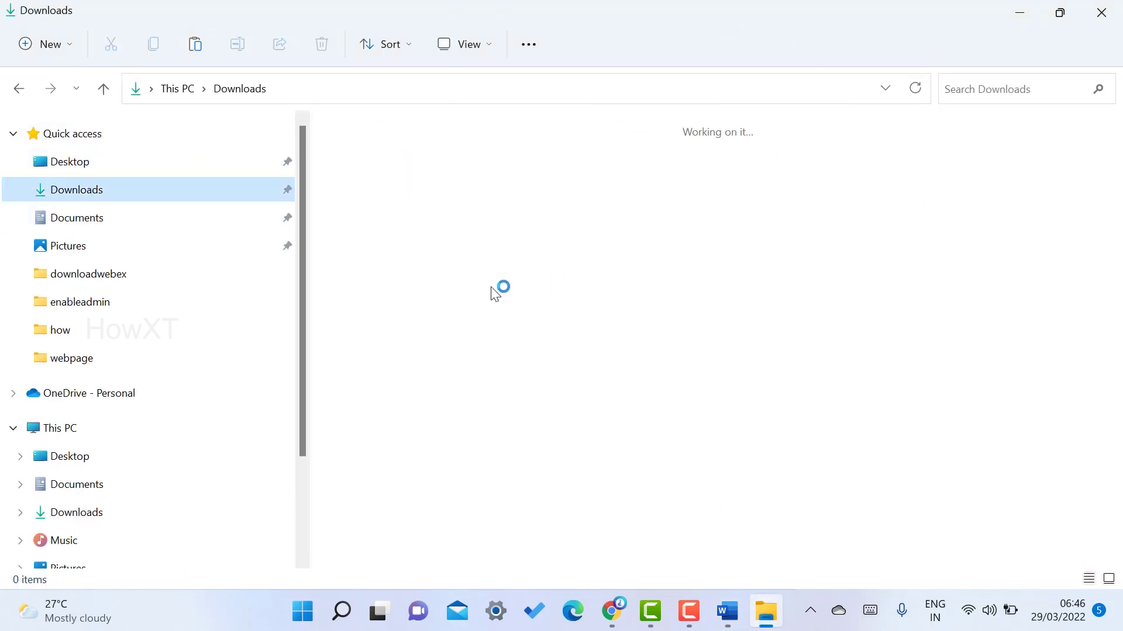
left_click(443, 374)
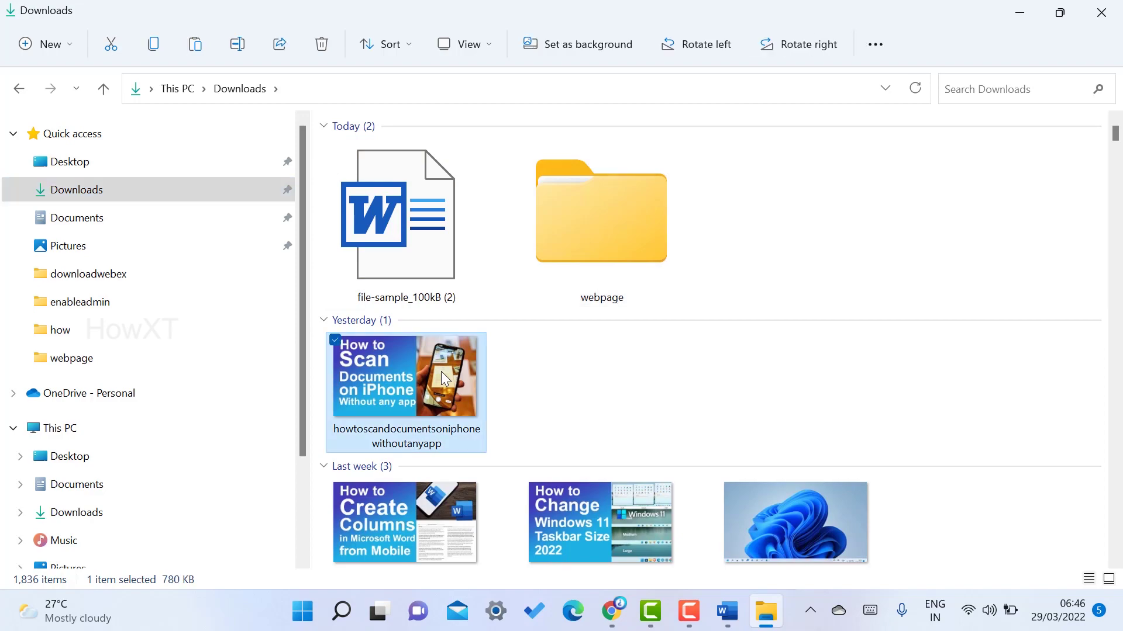
key("alt+Tab")
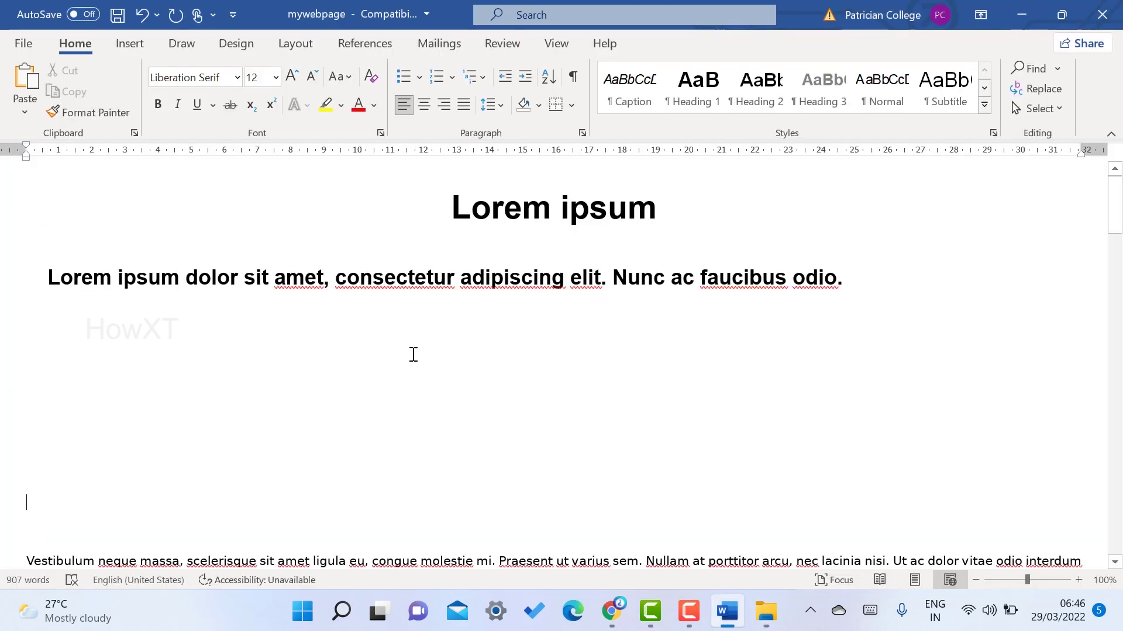
key("ctrl+v")
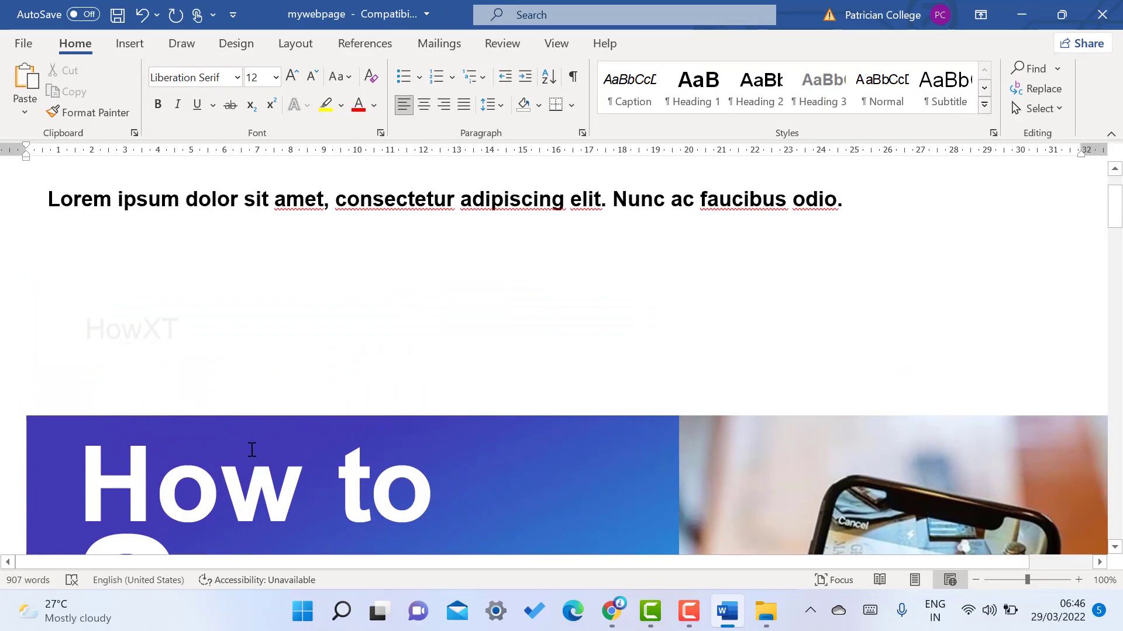
Set the pasted picture's text wrapping to Tight.
left_click(252, 449)
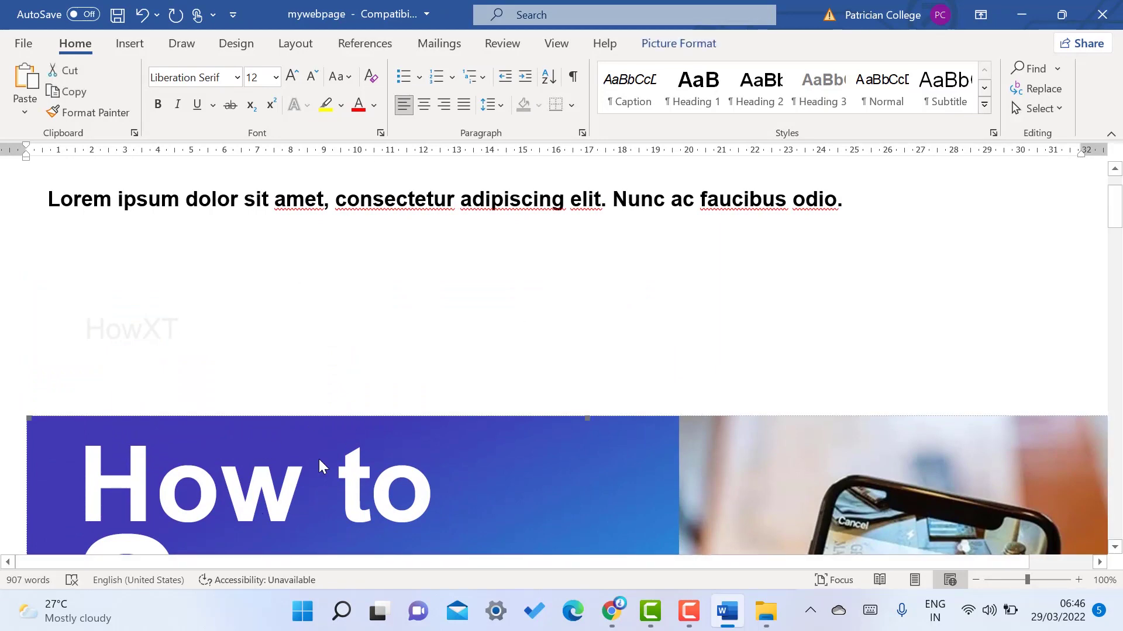
double_click(353, 481)
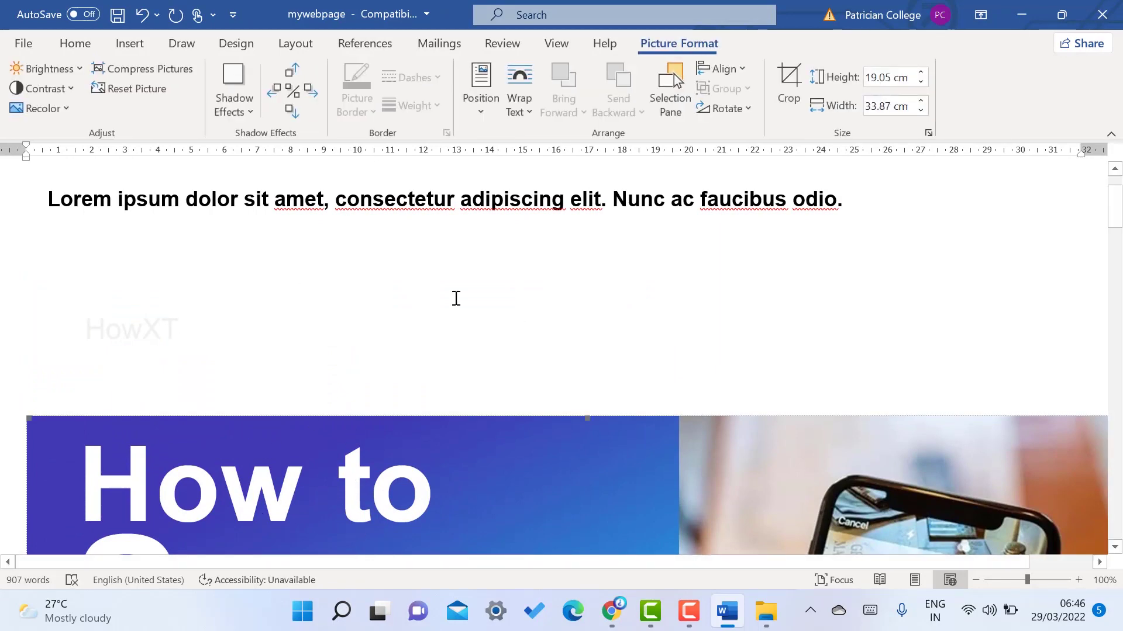
left_click(518, 102)
left_click(552, 183)
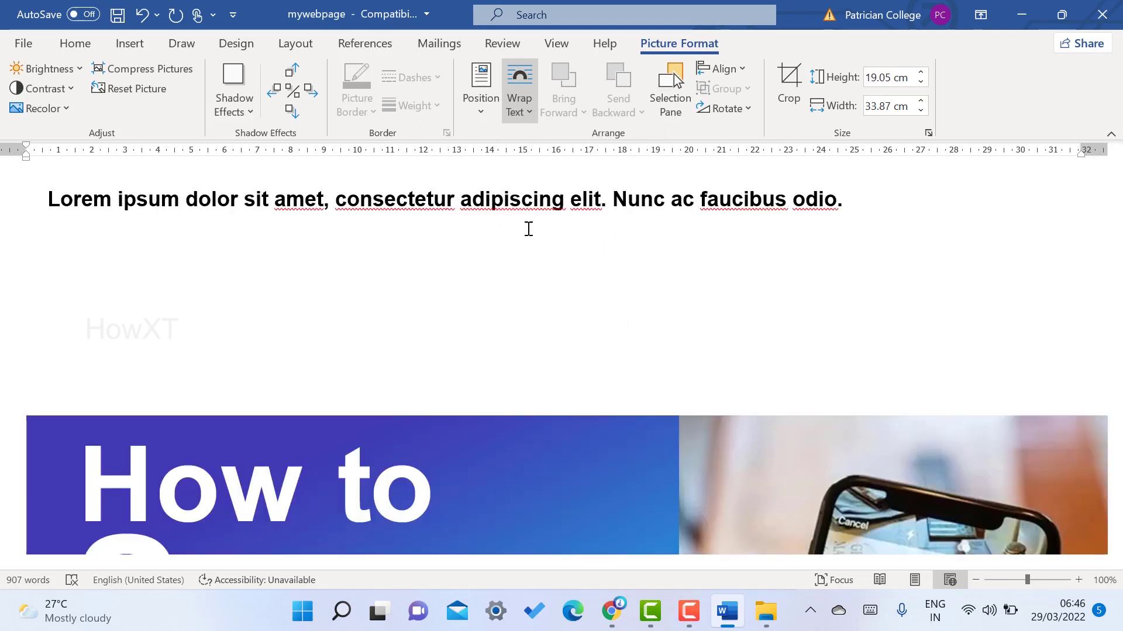
Move the picture up beneath the bold opening paragraph and save the document.
left_click_drag(490, 535, 458, 358)
scroll(458, 359, "down", 7)
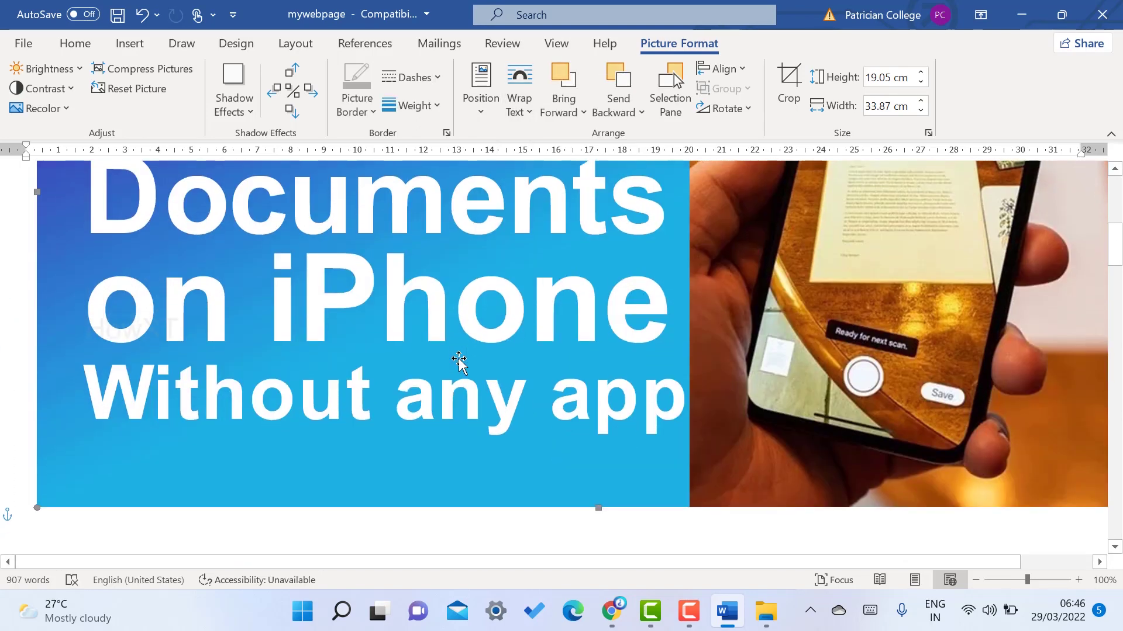
scroll(458, 358, "up", 3)
scroll(458, 358, "up", 4)
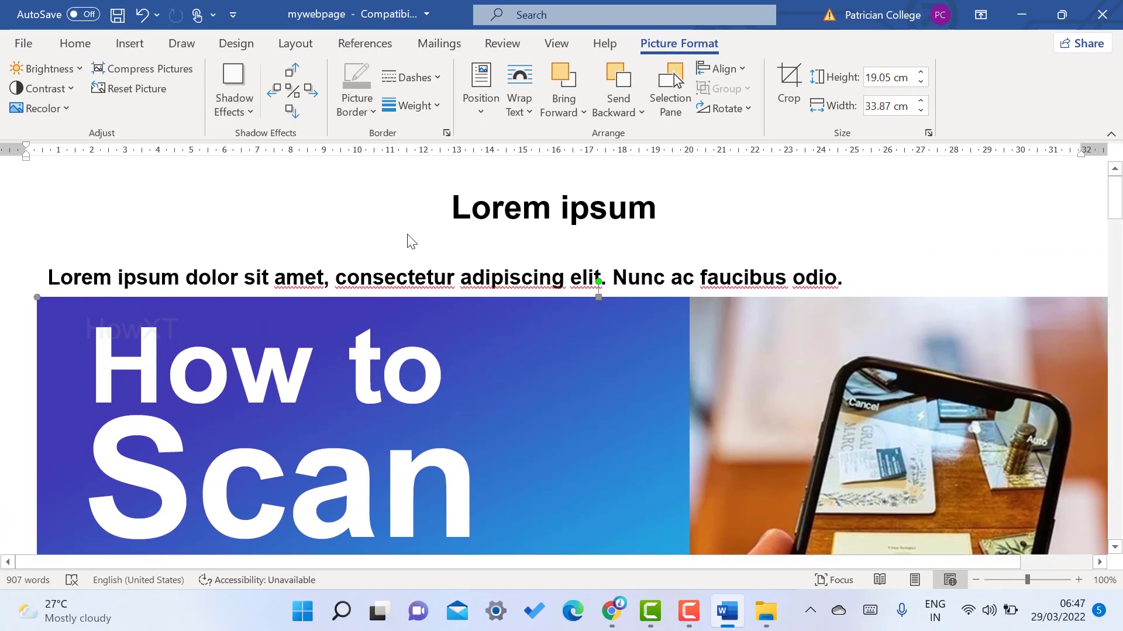
key("ctrl+s")
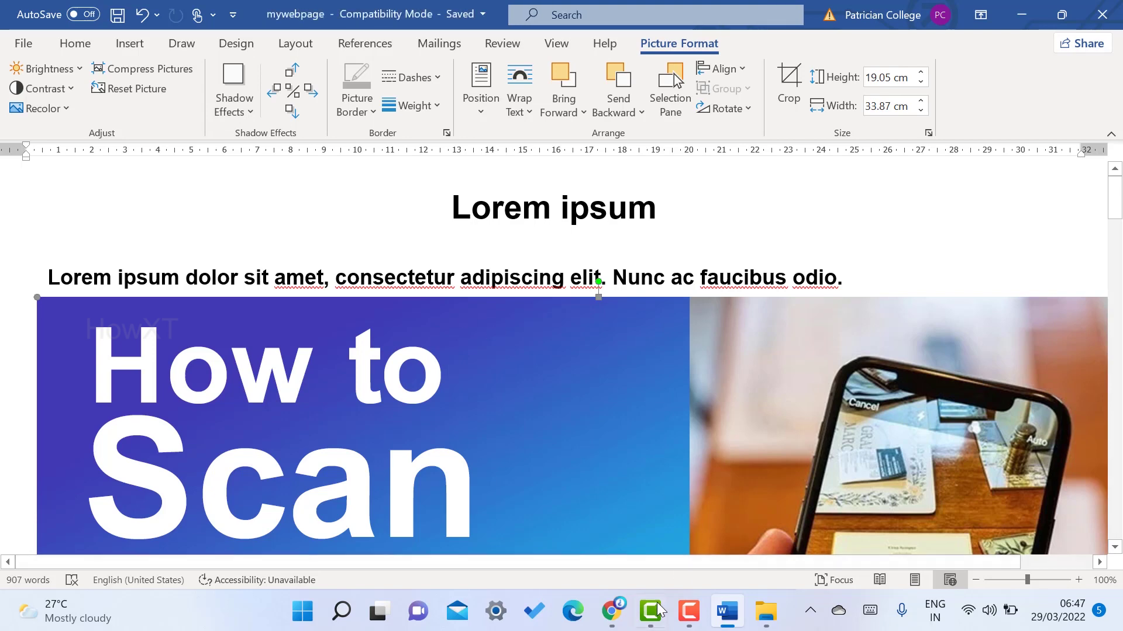
Reopen mywebpage.htm from the webpage folder in Chrome, dismiss Translate, and check the new iPhone picture.
left_click(766, 611)
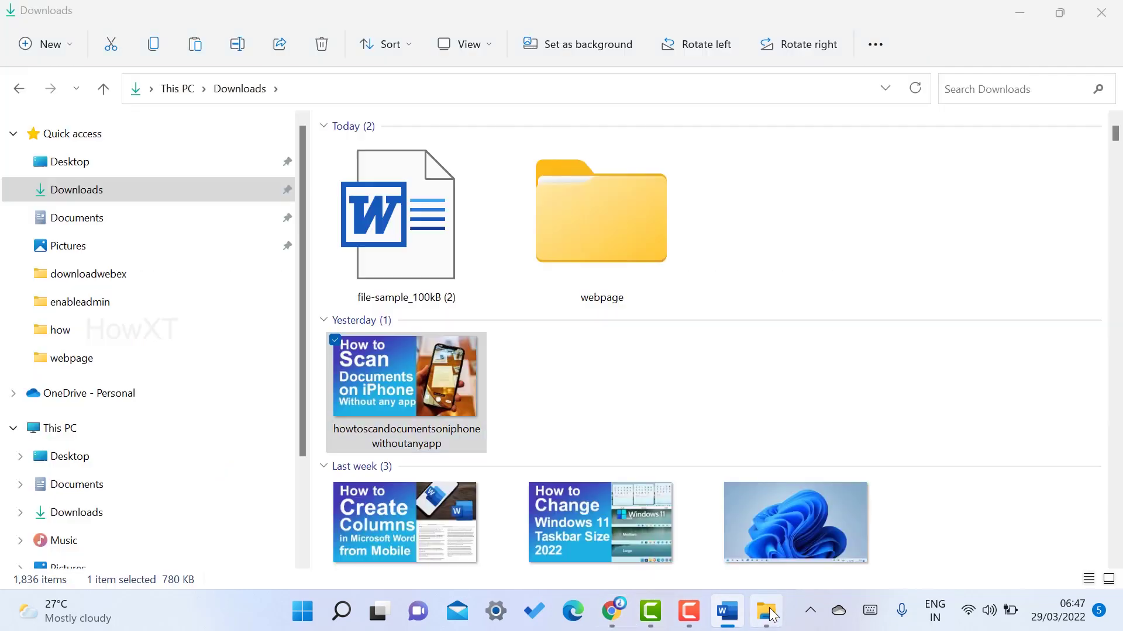
double_click(654, 220)
double_click(361, 183)
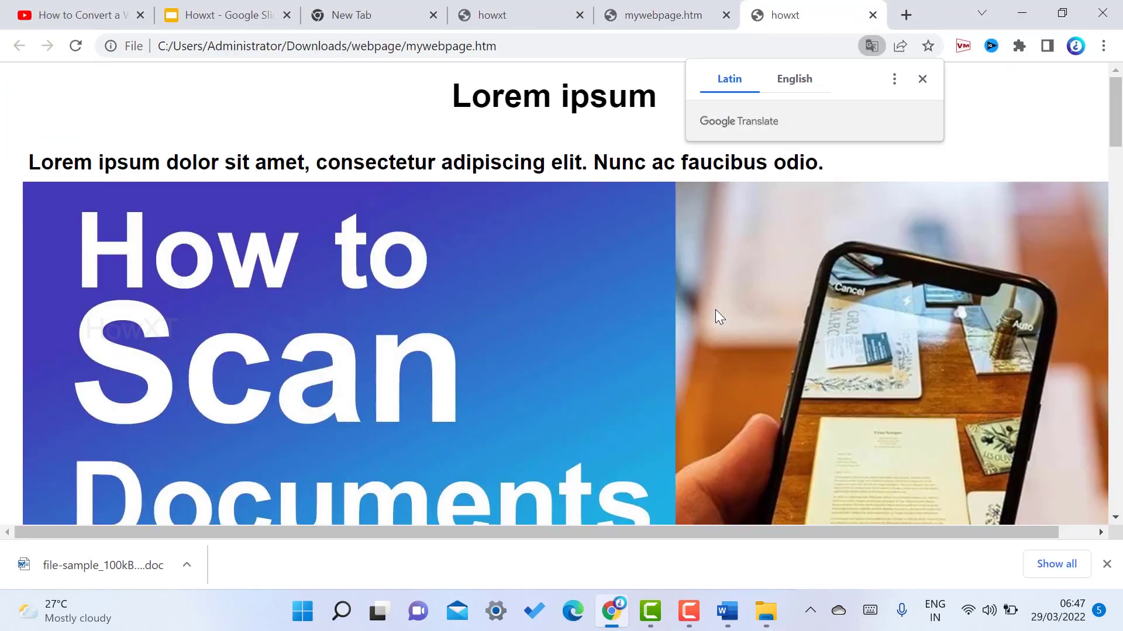
left_click(923, 77)
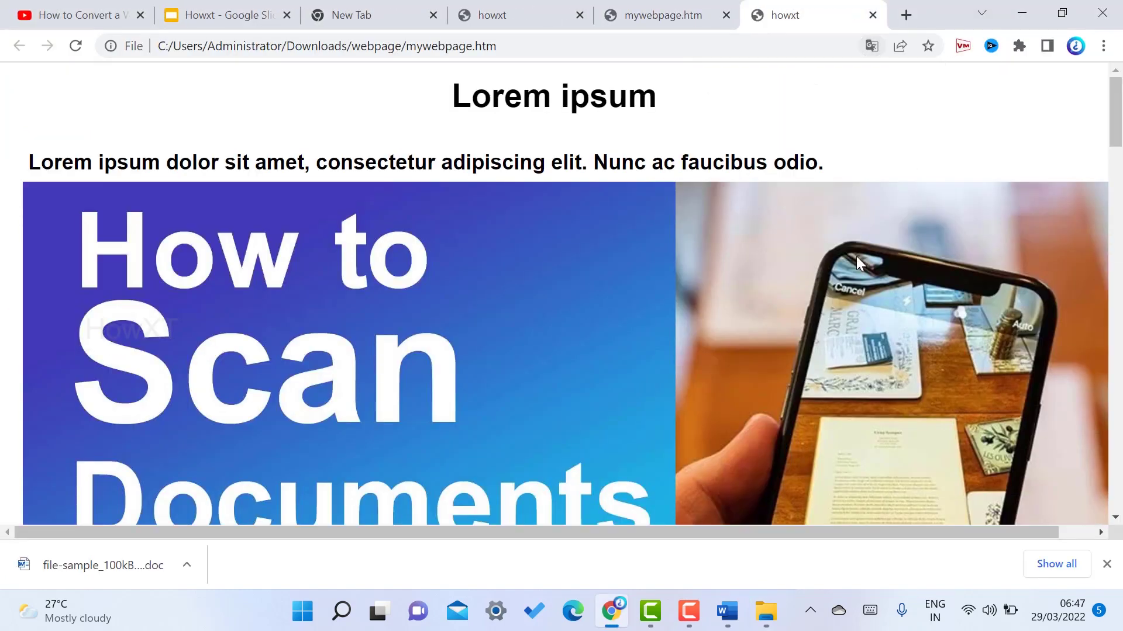
scroll(856, 256, "down", 12)
scroll(860, 263, "down", 18)
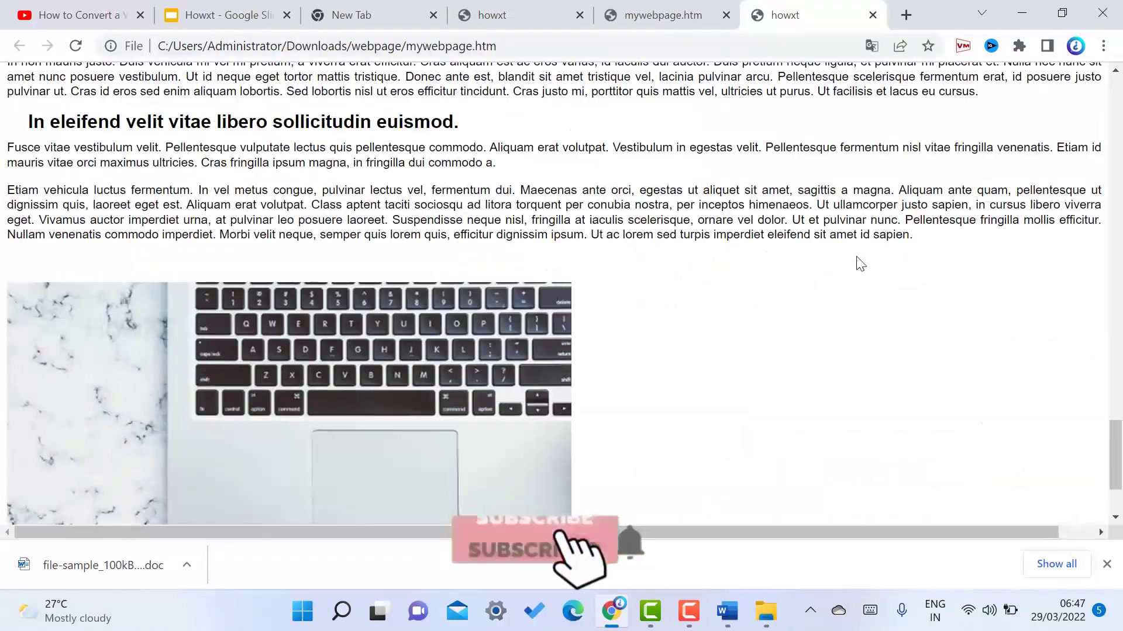
scroll(859, 263, "up", 6)
scroll(859, 263, "up", 20)
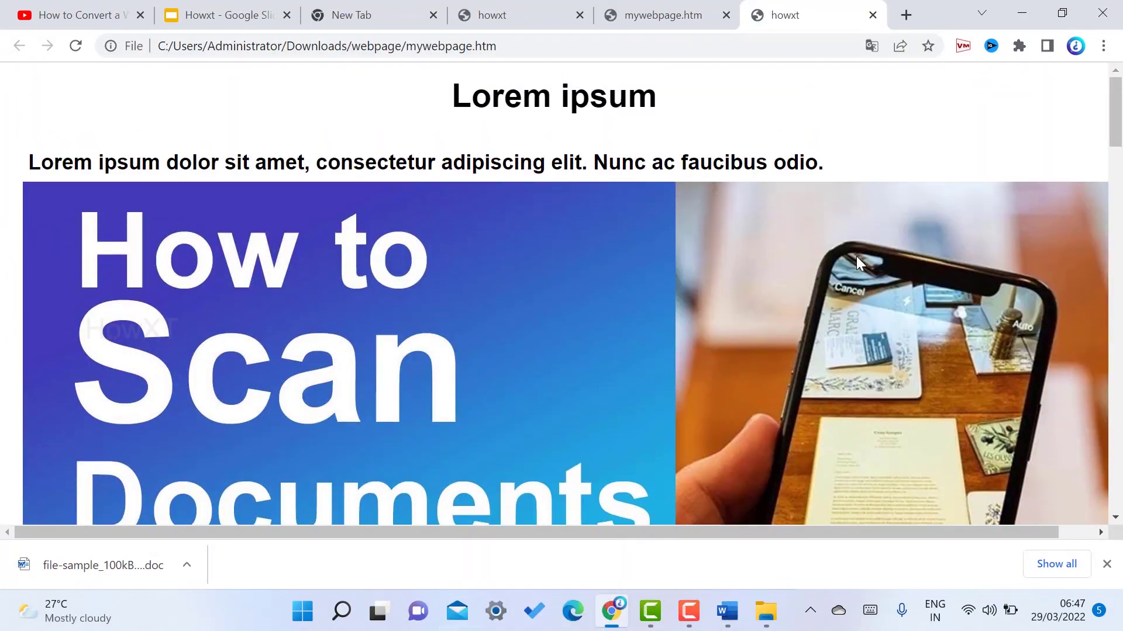
scroll(856, 256, "down", 12)
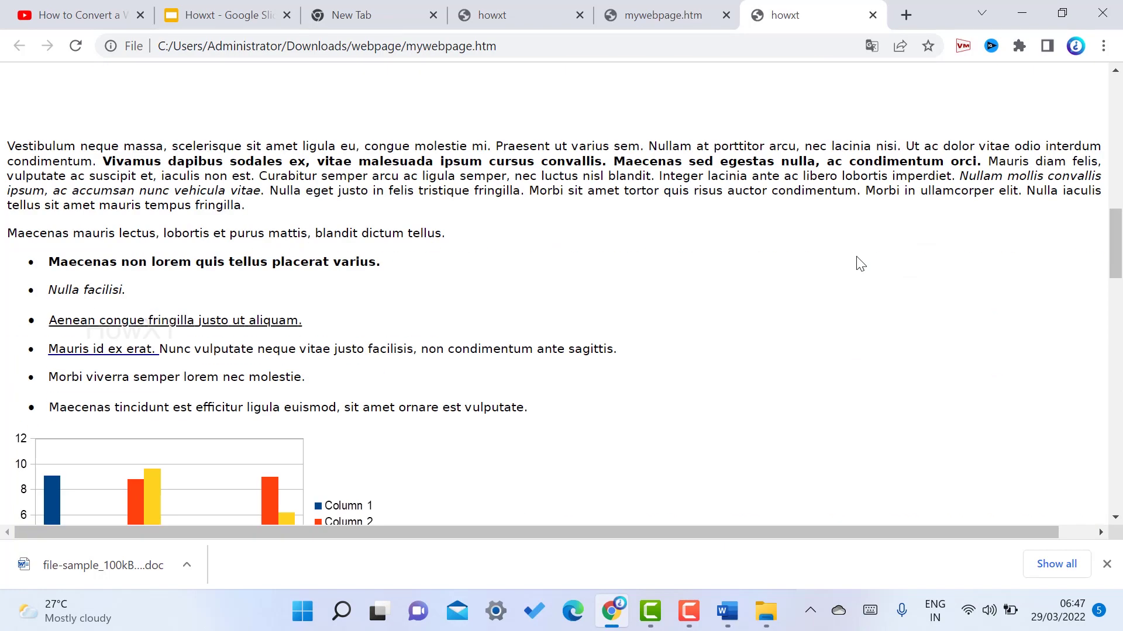
scroll(859, 264, "up", 12)
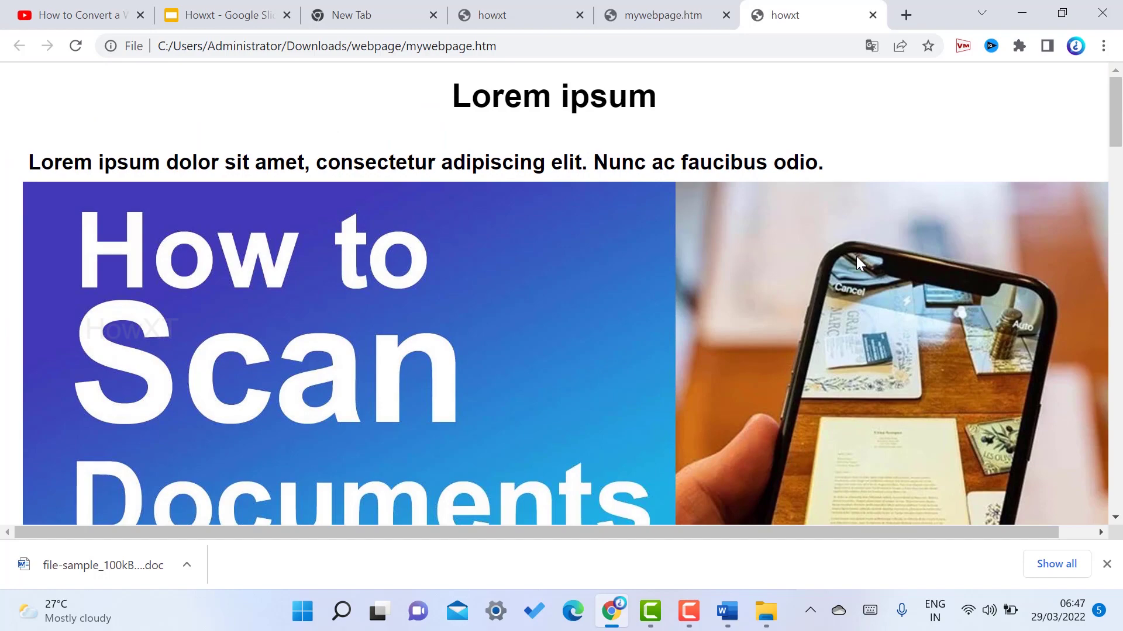
scroll(837, 243, "down", 6)
left_click(727, 612)
scroll(469, 336, "down", 15)
scroll(296, 310, "down", 3)
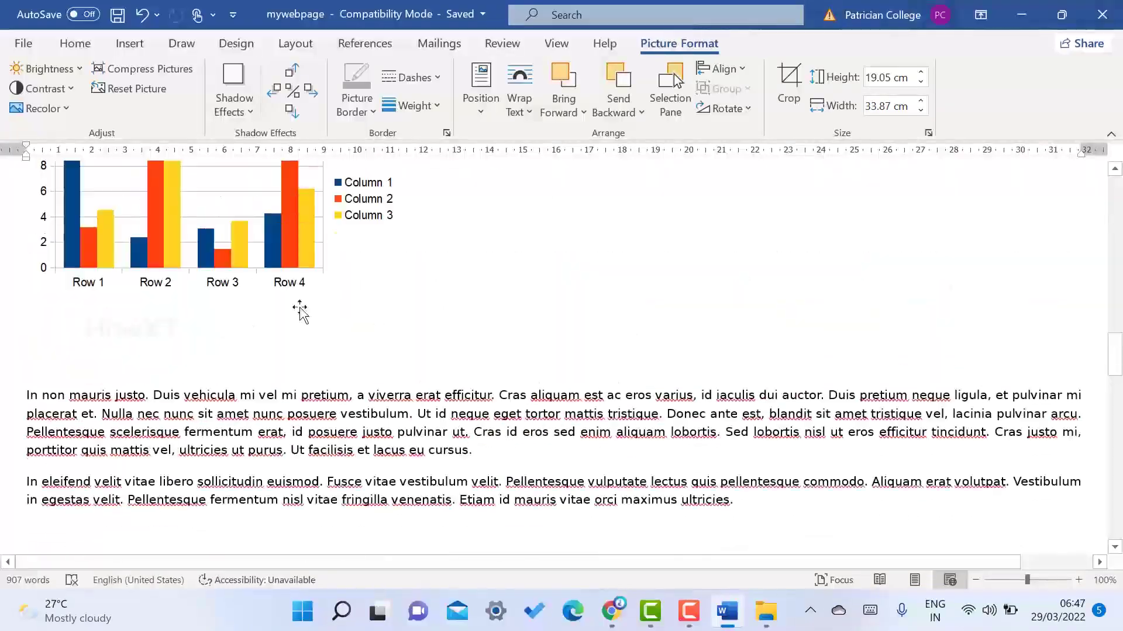
scroll(117, 310, "up", 3)
left_click(83, 306)
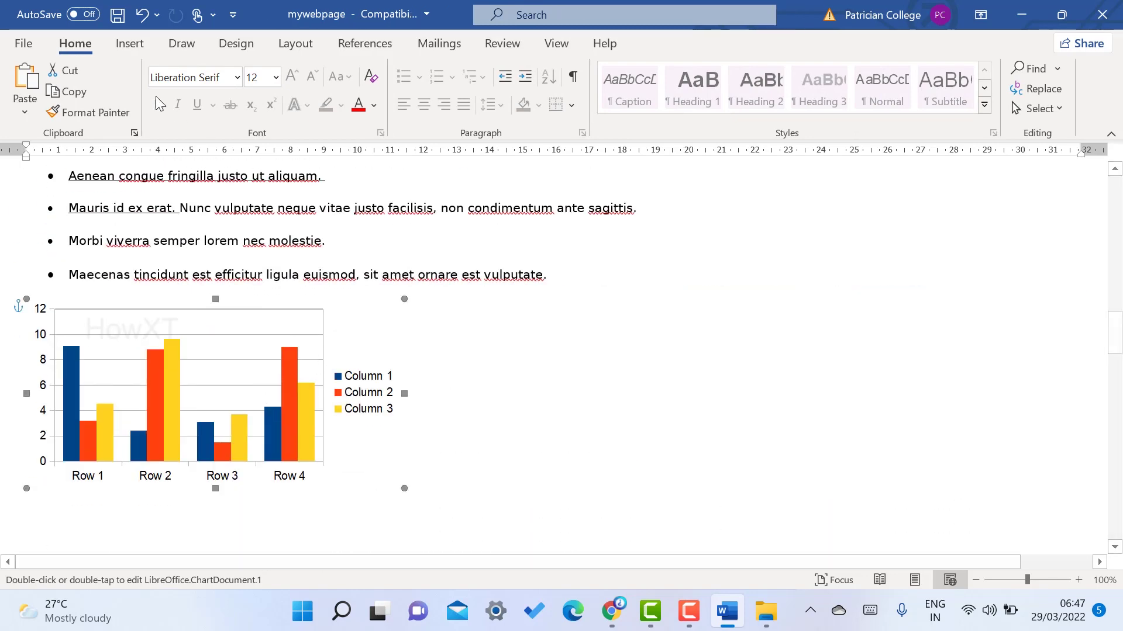
left_click(129, 45)
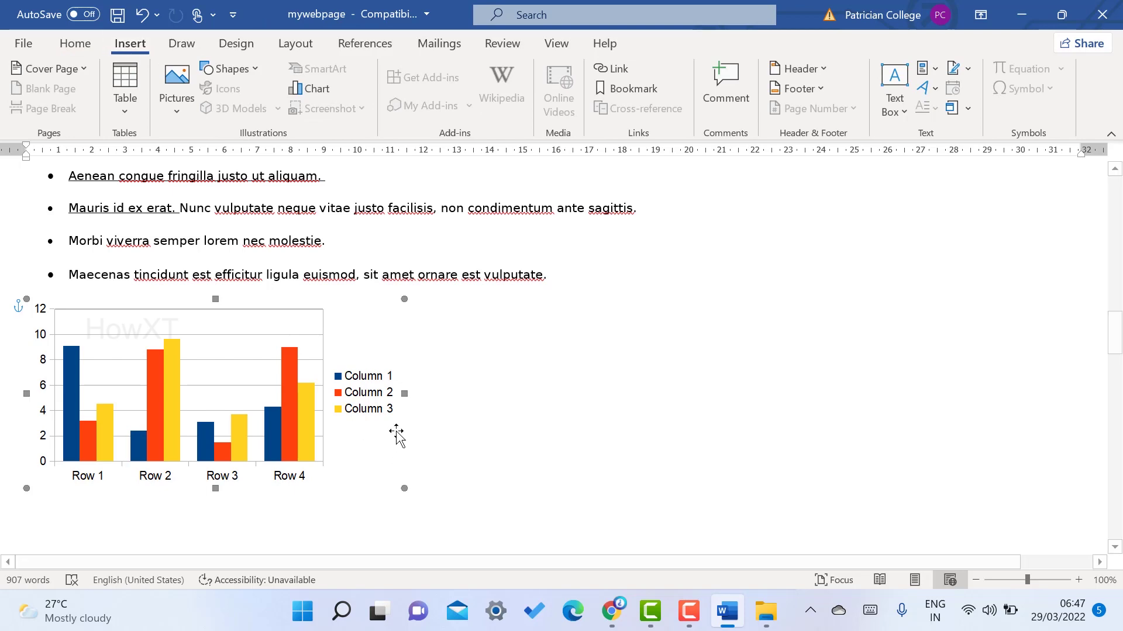
left_click(700, 394)
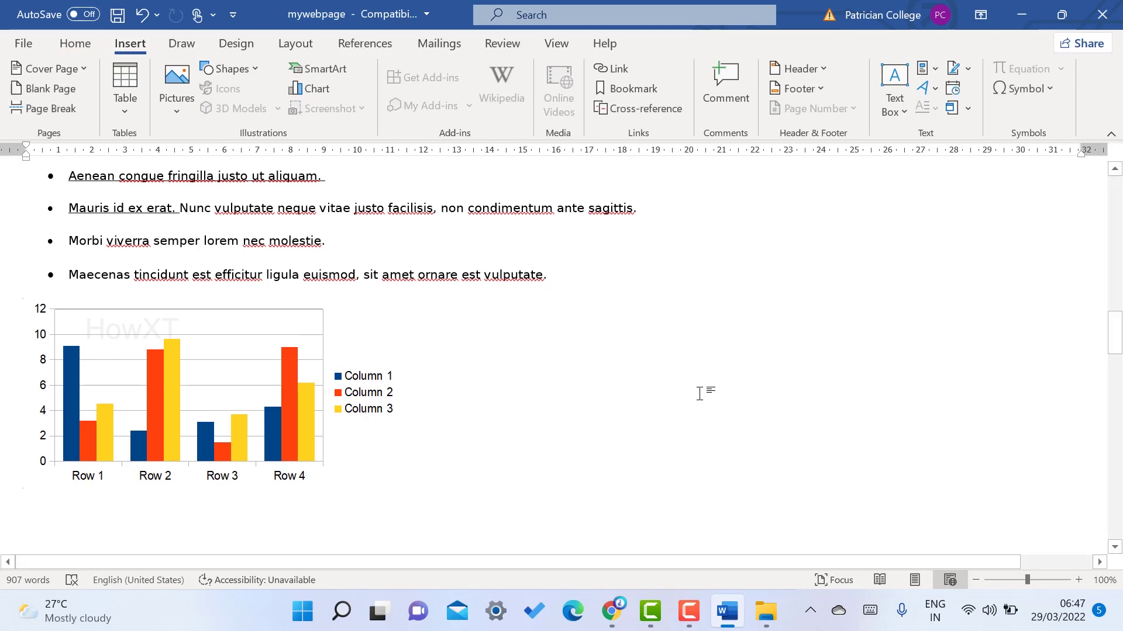
left_click(611, 611)
Scroll up and down through the webpage in Chrome to review it.
scroll(725, 280, "up", 7)
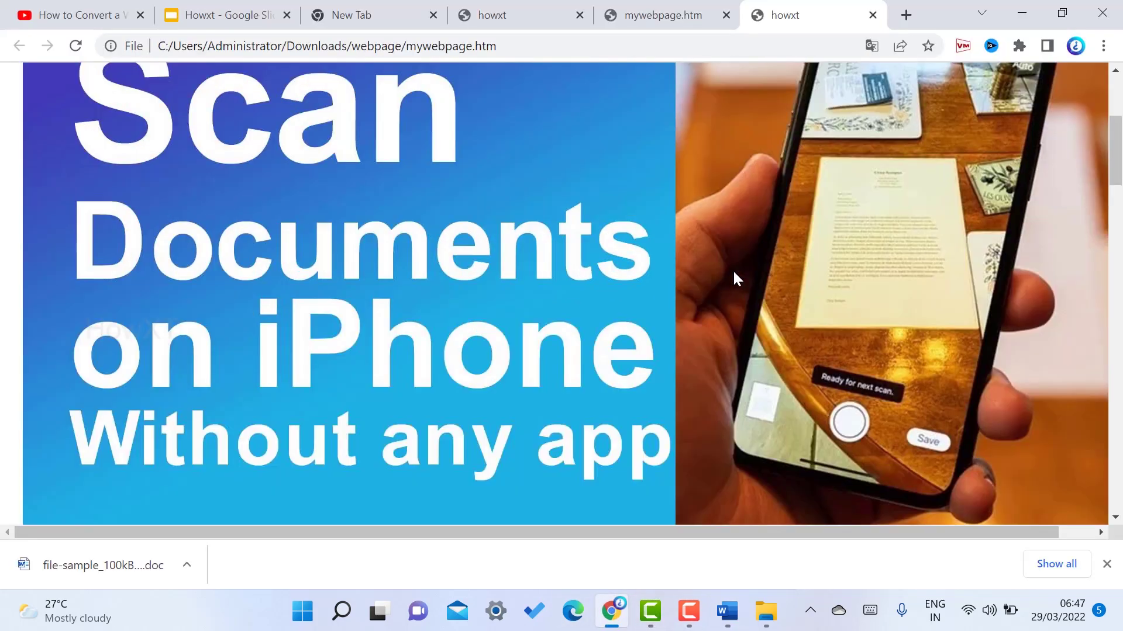
scroll(723, 283, "down", 15)
scroll(722, 286, "up", 3)
scroll(724, 289, "down", 6)
scroll(722, 286, "down", 6)
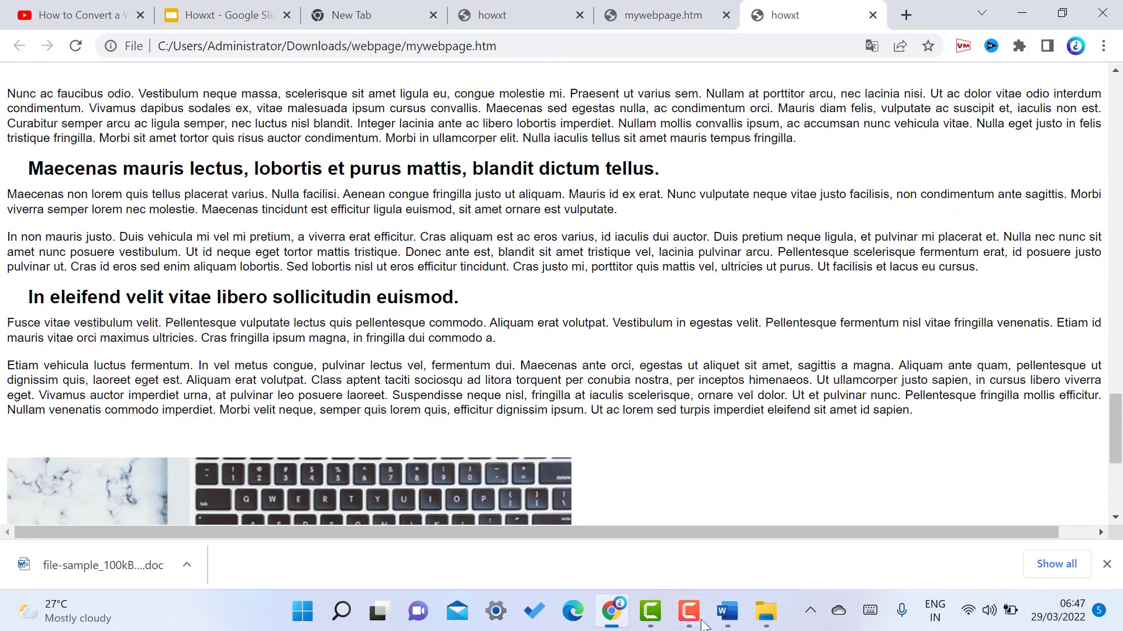
Return to the Word document, scroll to the table, and select its second and third columns.
left_click(727, 611)
scroll(585, 389, "down", 10)
scroll(580, 390, "down", 3)
scroll(499, 283, "up", 2)
left_click_drag(90, 214, 488, 407)
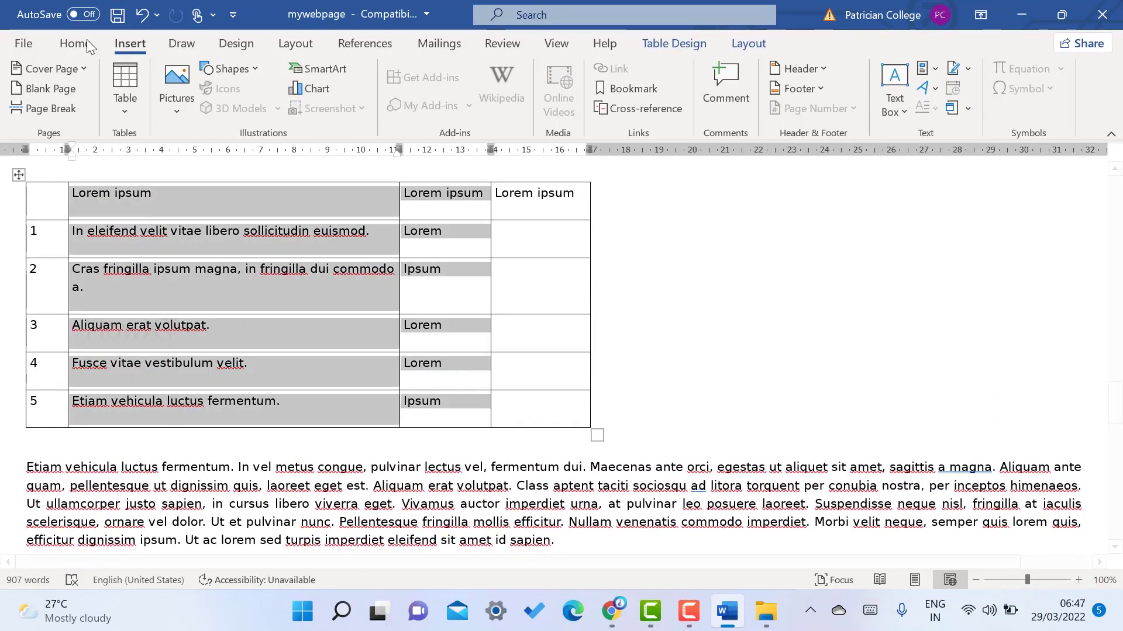
Make the selected table text red, save the document, and switch back to Chrome.
left_click(61, 49)
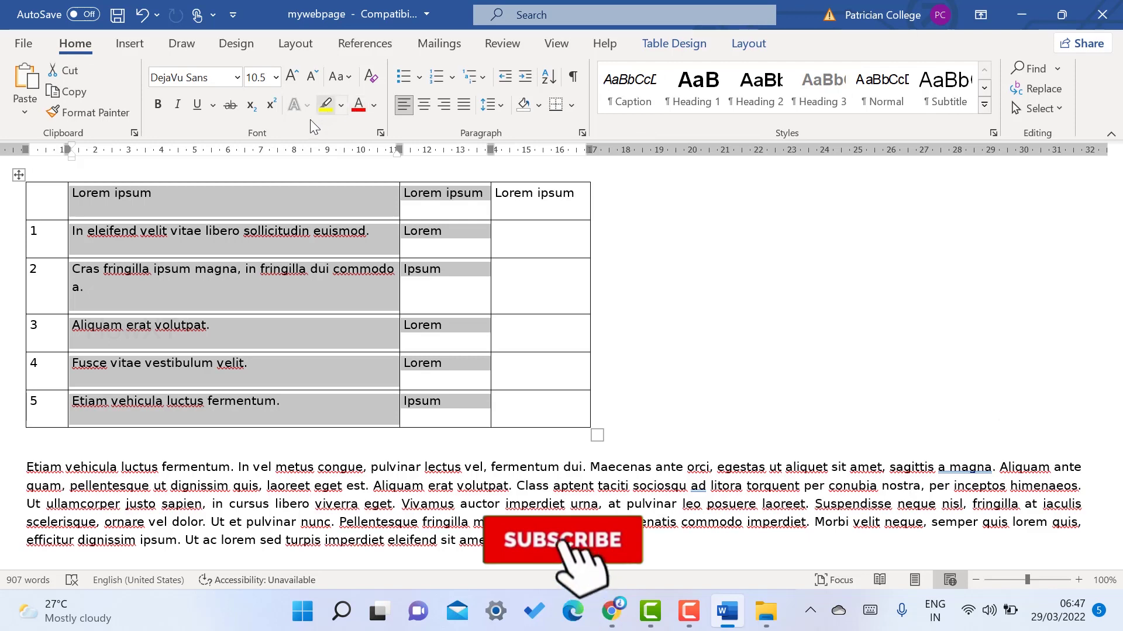
left_click(359, 105)
left_click(701, 316)
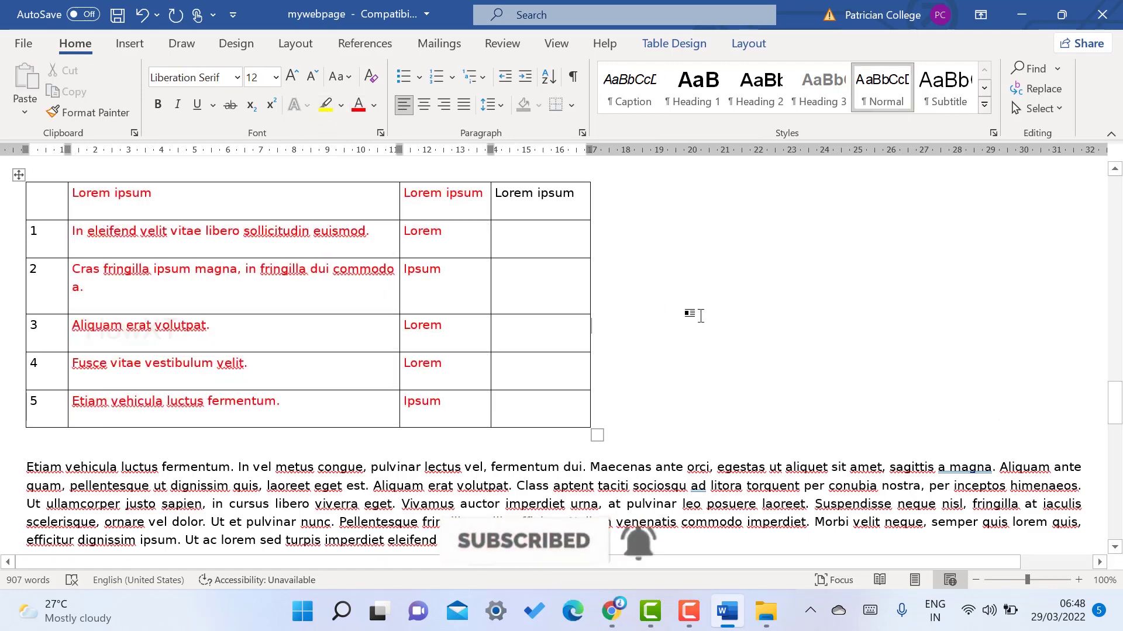
key("ctrl+s")
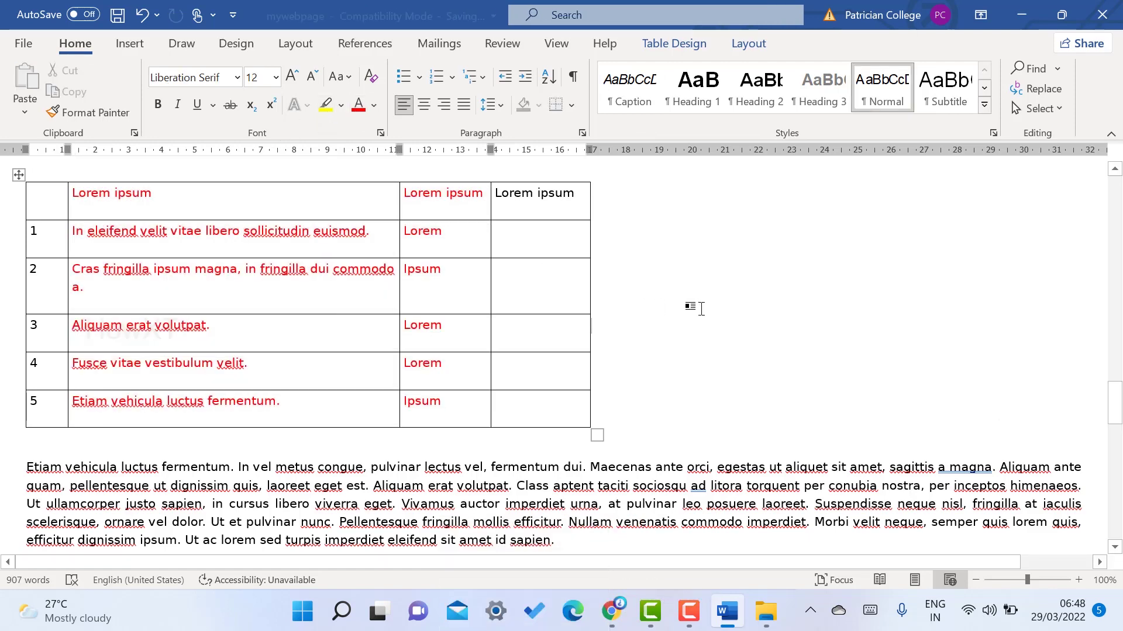
key("alt+Tab")
Reload mywebpage.htm in Chrome to pick up the saved changes.
scroll(701, 315, "up", 15)
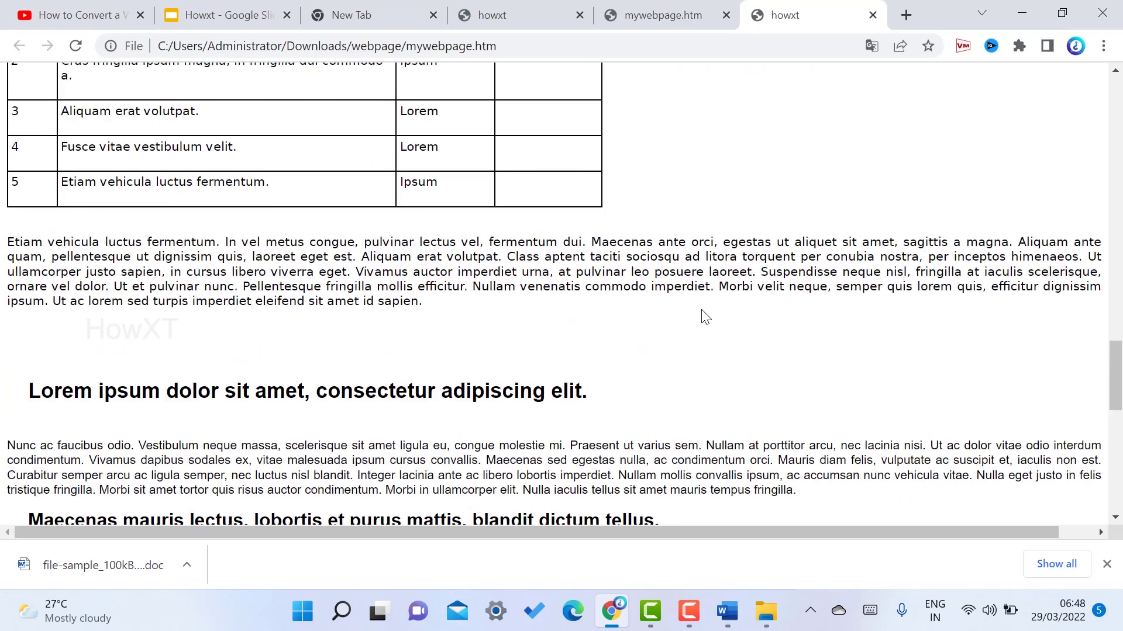
scroll(514, 112, "down", 4)
left_click(488, 47)
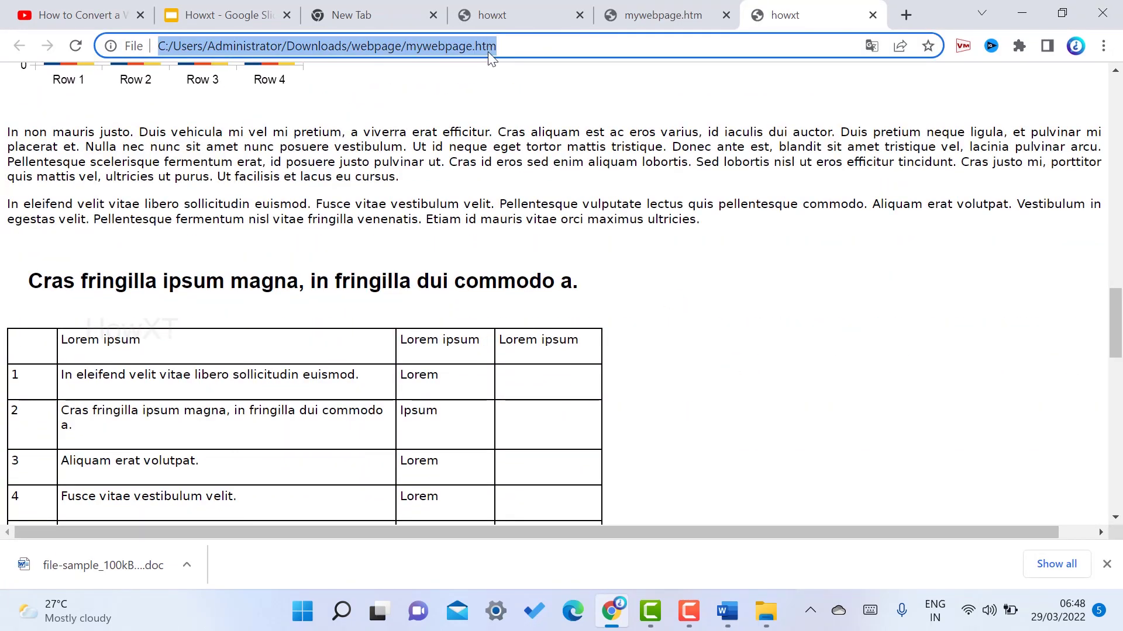
key("Return")
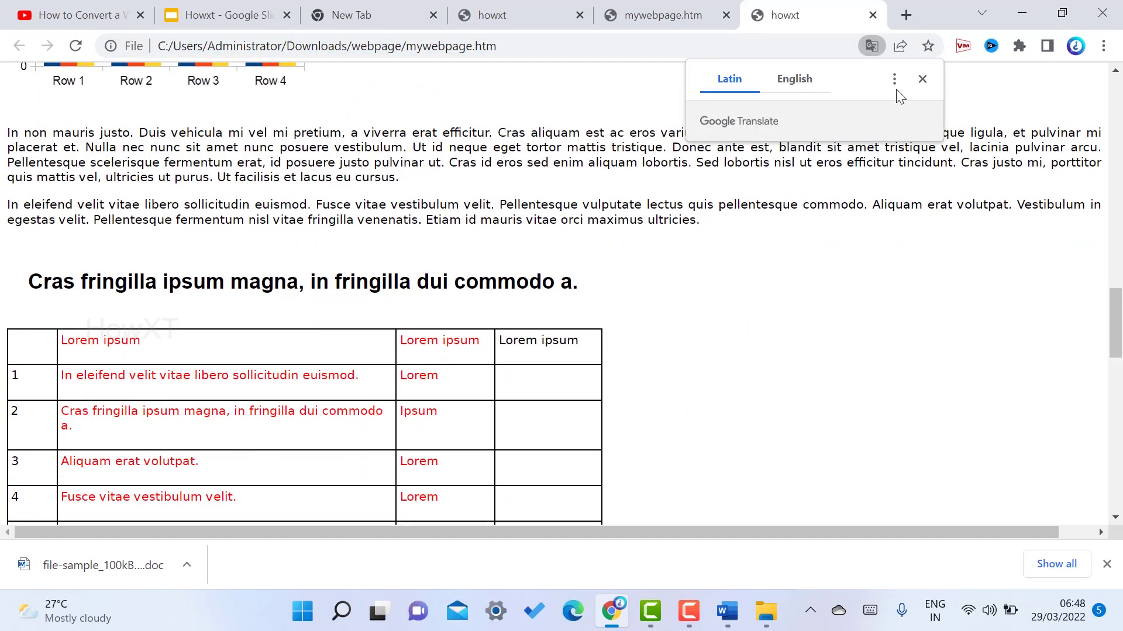
Dismiss the Translate popup and scroll through the updated page.
left_click(922, 79)
scroll(688, 442, "up", 1)
scroll(688, 442, "up", 20)
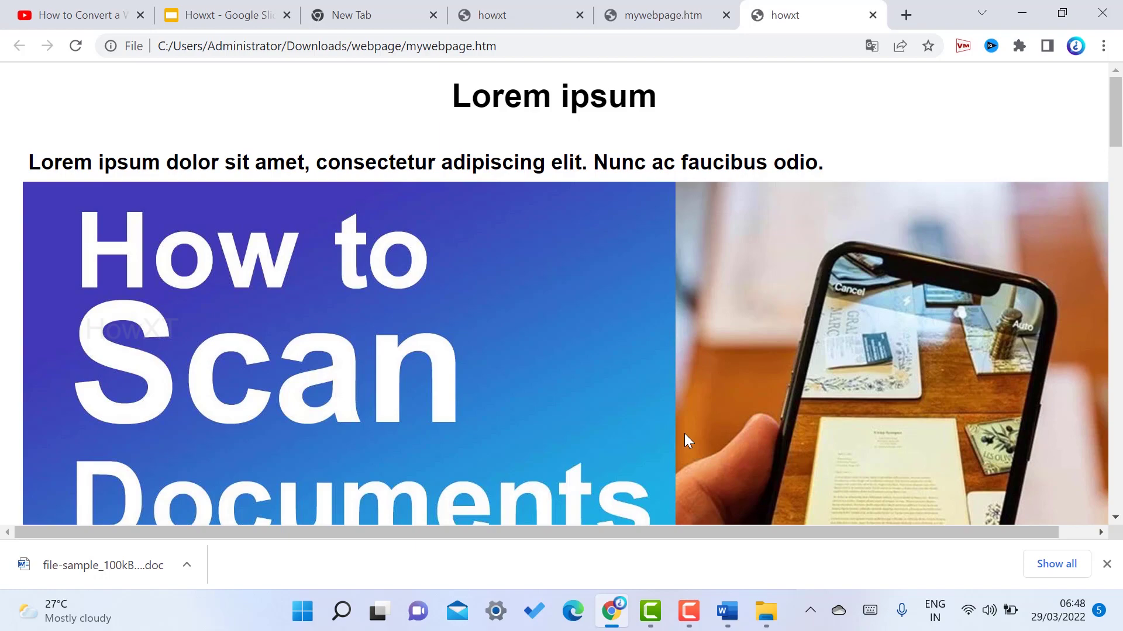
scroll(684, 434, "down", 15)
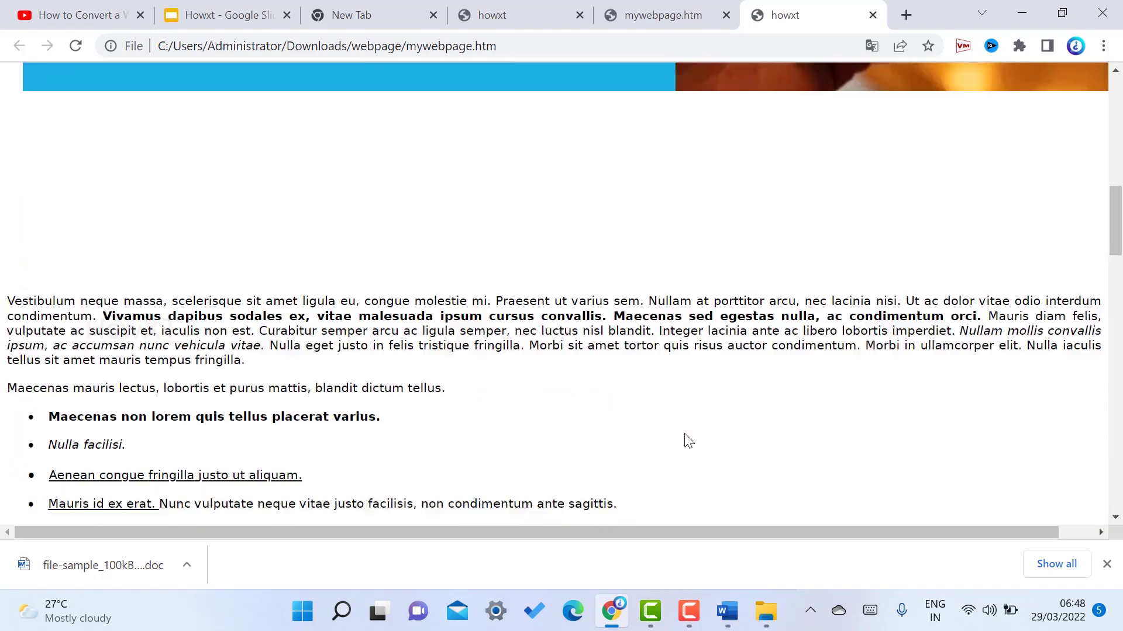